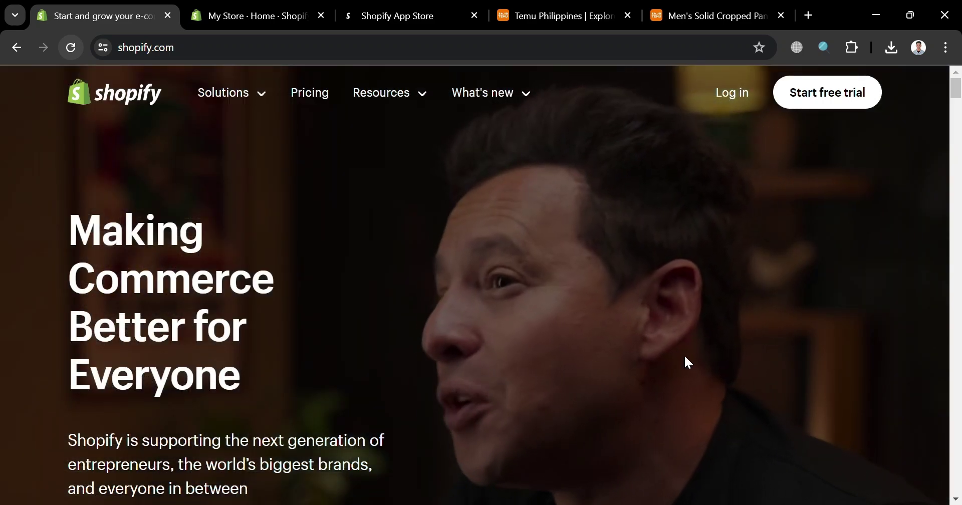
Look through the Shopify homepage from its headline down to the footer links and back to the start.
{"action": "scroll", "coordinate": [550, 206], "scroll_direction": "down", "scroll_amount": 1}
{"action": "scroll", "coordinate": [549, 206], "scroll_direction": "down", "scroll_amount": 10}
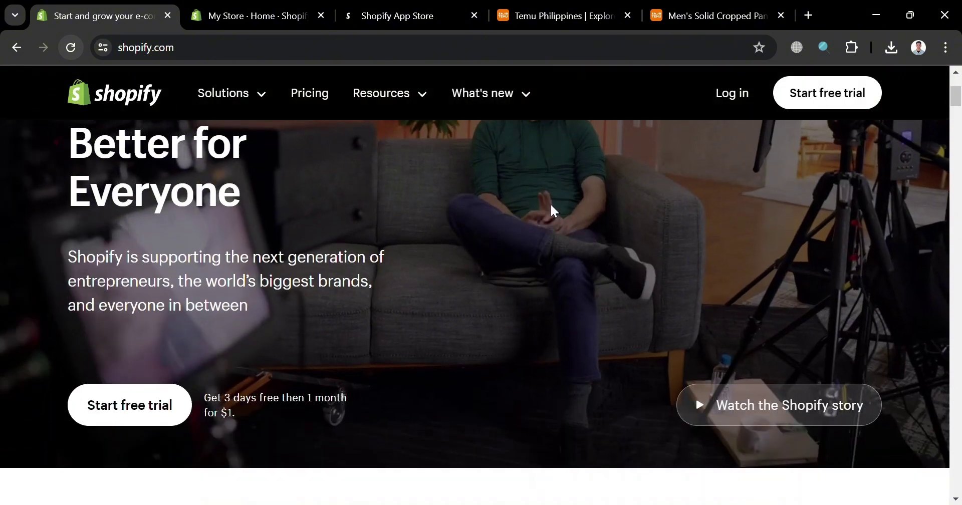
{"action": "scroll", "coordinate": [604, 258], "scroll_direction": "down", "scroll_amount": 10}
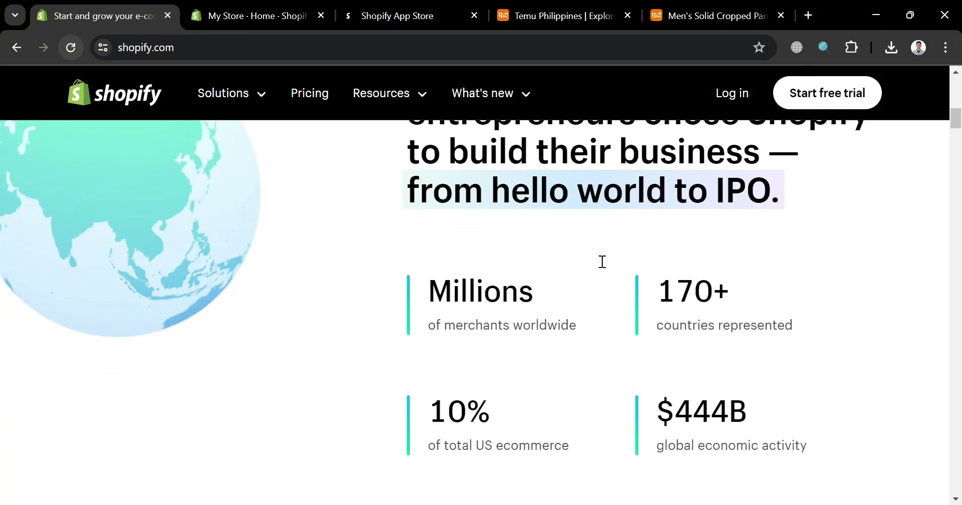
{"action": "scroll", "coordinate": [598, 254], "scroll_direction": "down", "scroll_amount": 7}
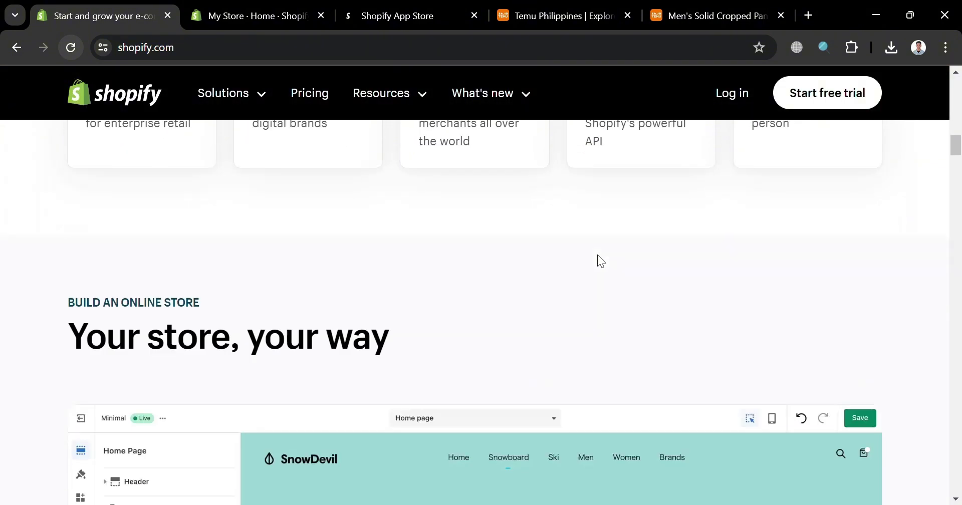
{"action": "scroll", "coordinate": [598, 254], "scroll_direction": "down", "scroll_amount": 10}
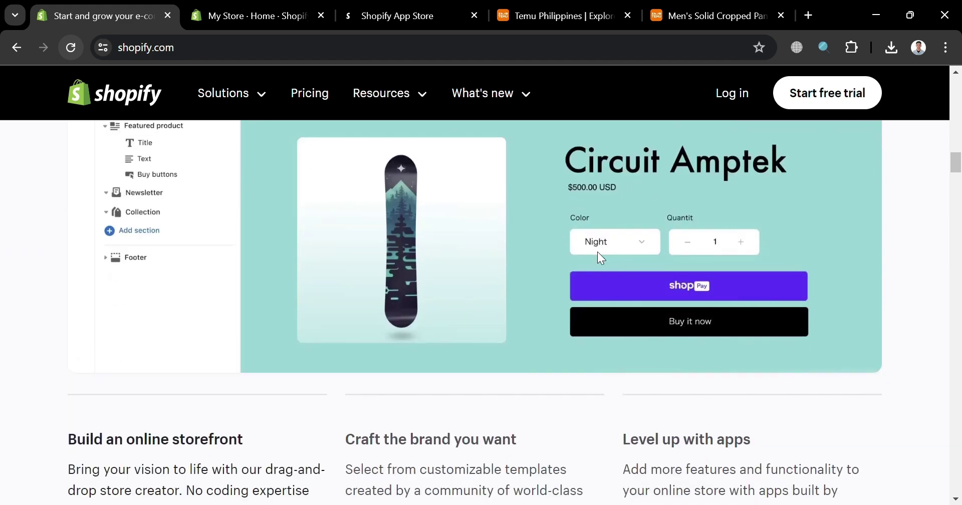
{"action": "scroll", "coordinate": [598, 251], "scroll_direction": "down", "scroll_amount": 10}
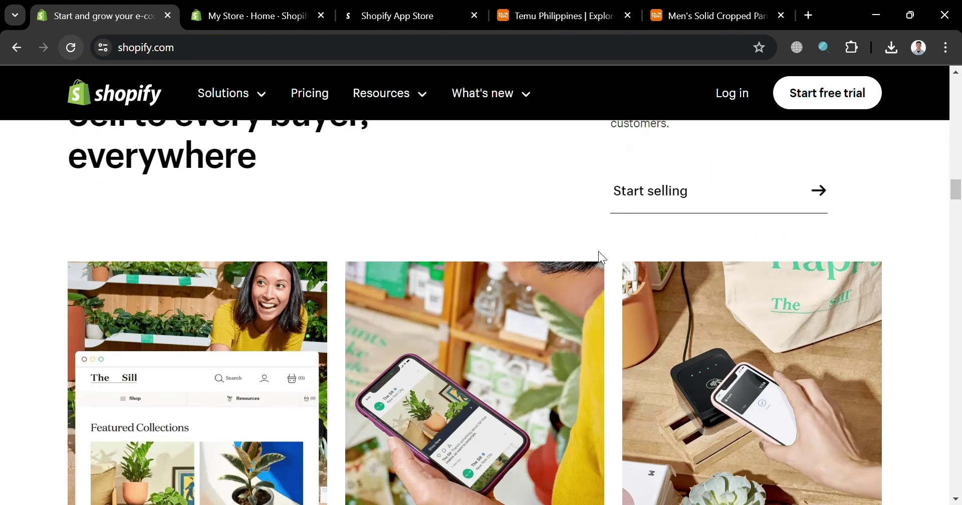
{"action": "scroll", "coordinate": [597, 258], "scroll_direction": "down", "scroll_amount": 10}
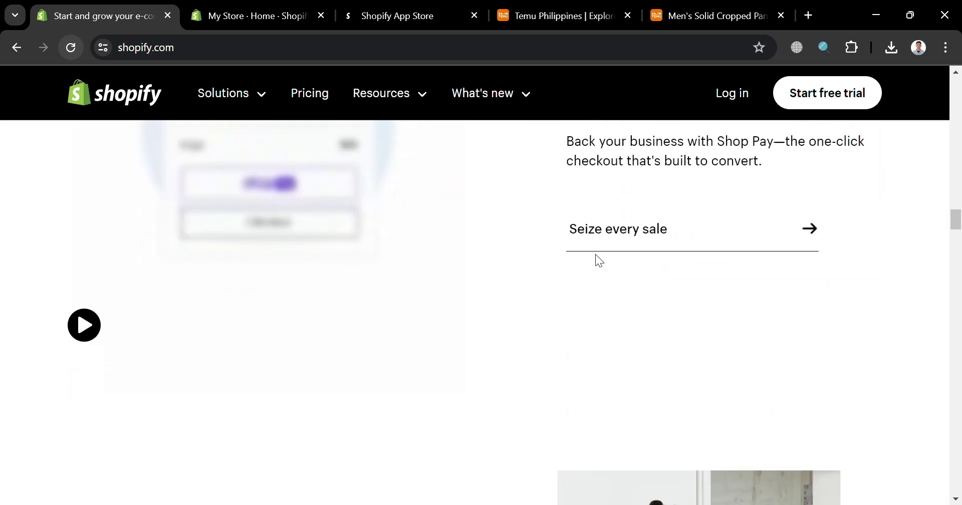
{"action": "scroll", "coordinate": [591, 276], "scroll_direction": "down", "scroll_amount": 15}
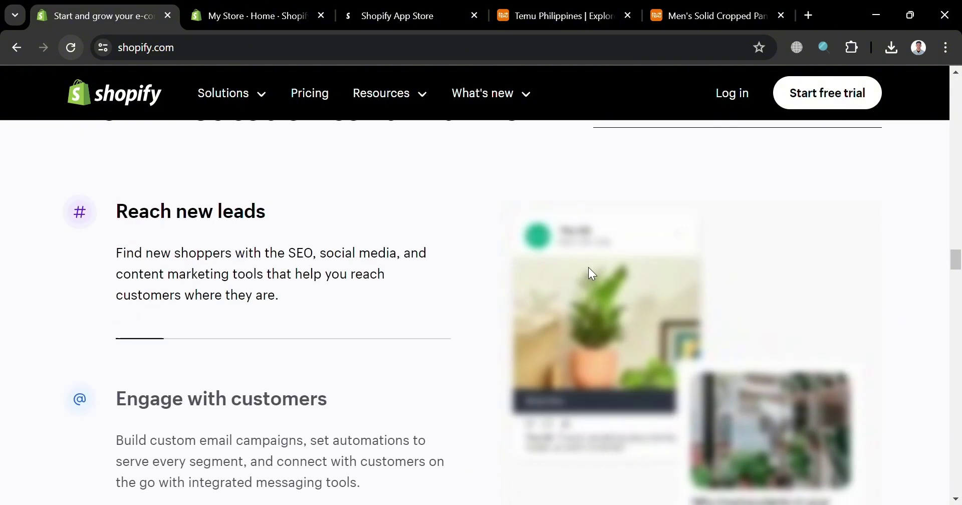
{"action": "scroll", "coordinate": [595, 273], "scroll_direction": "down", "scroll_amount": 15}
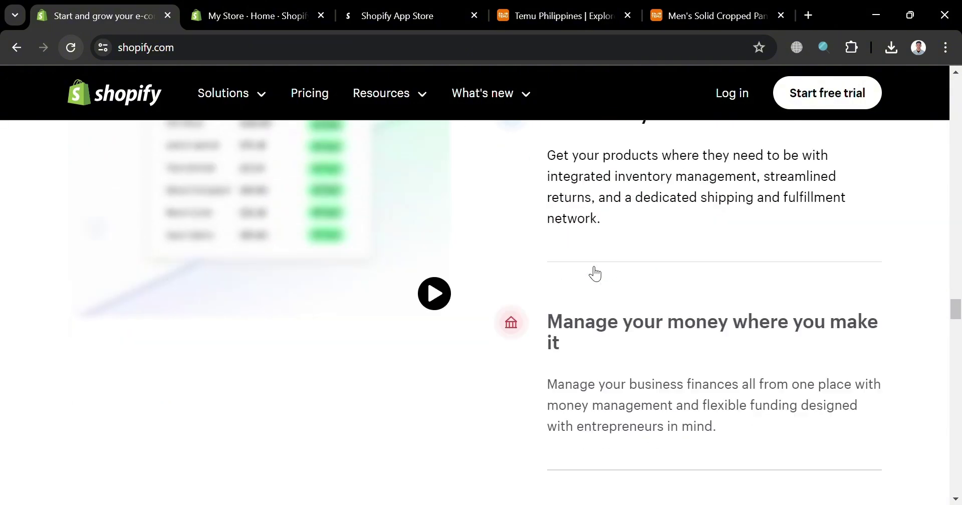
{"action": "scroll", "coordinate": [597, 270], "scroll_direction": "down", "scroll_amount": 10}
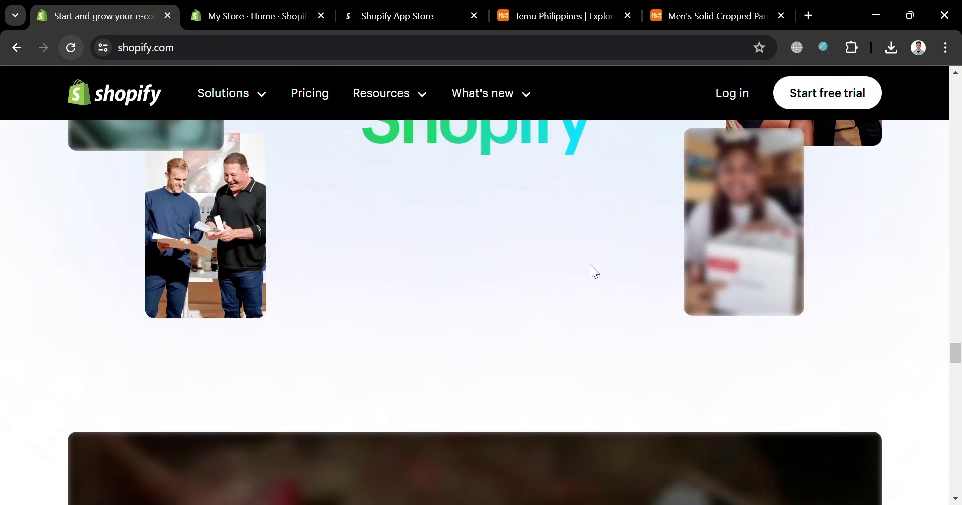
{"action": "scroll", "coordinate": [593, 271], "scroll_direction": "down", "scroll_amount": 10}
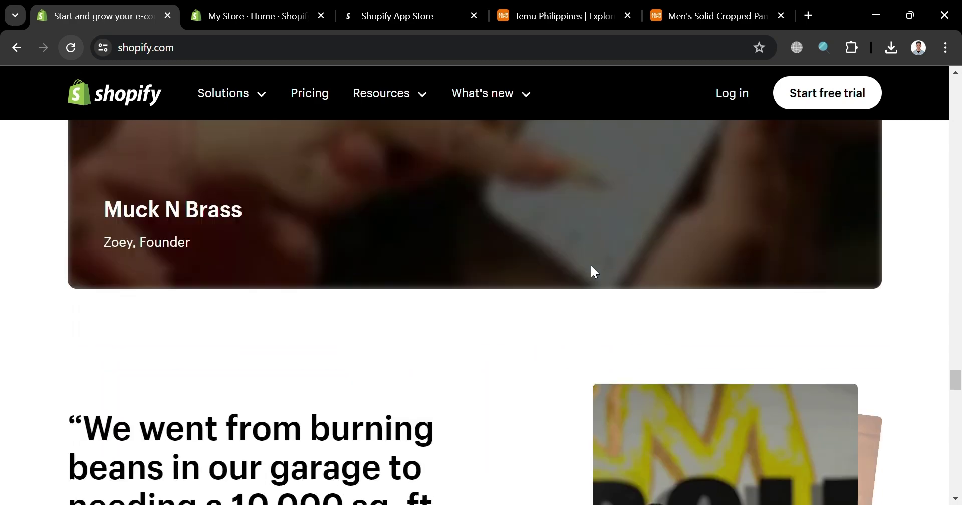
{"action": "scroll", "coordinate": [593, 272], "scroll_direction": "down", "scroll_amount": 12}
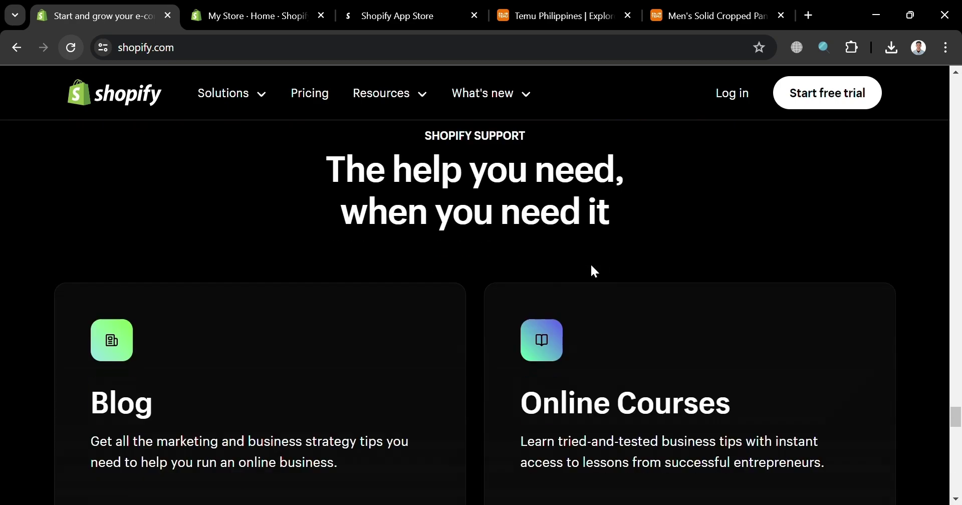
{"action": "scroll", "coordinate": [596, 267], "scroll_direction": "down", "scroll_amount": 12}
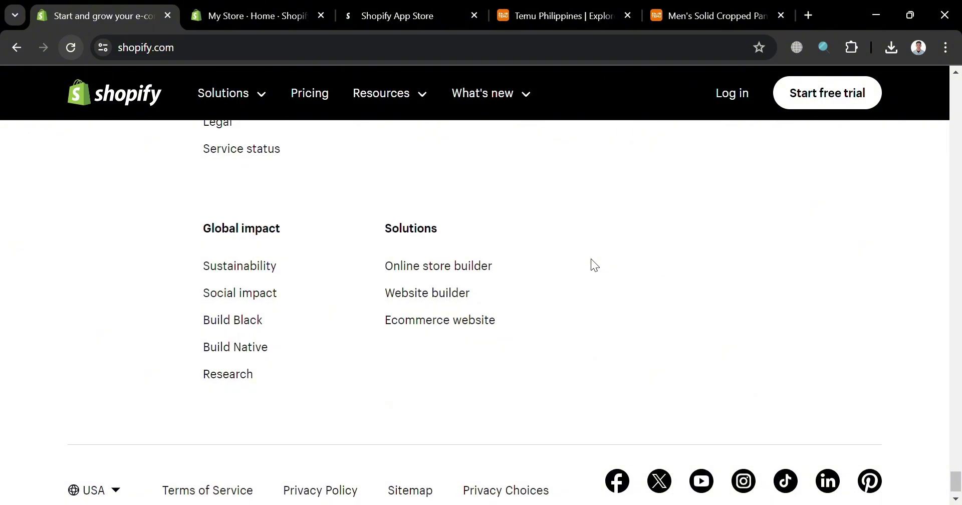
{"action": "scroll", "coordinate": [594, 265], "scroll_direction": "up", "scroll_amount": 12}
{"action": "scroll", "coordinate": [596, 267], "scroll_direction": "up", "scroll_amount": 15}
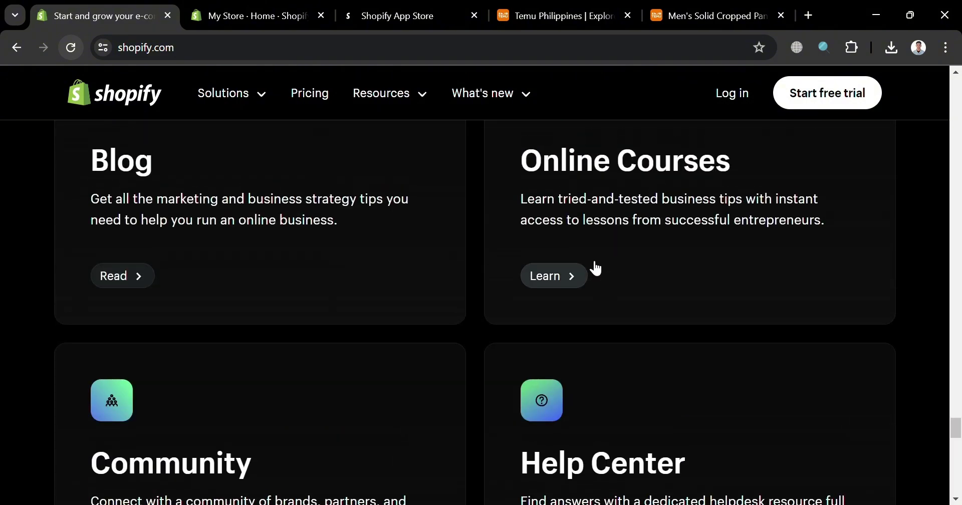
{"action": "scroll", "coordinate": [593, 268], "scroll_direction": "up", "scroll_amount": 15}
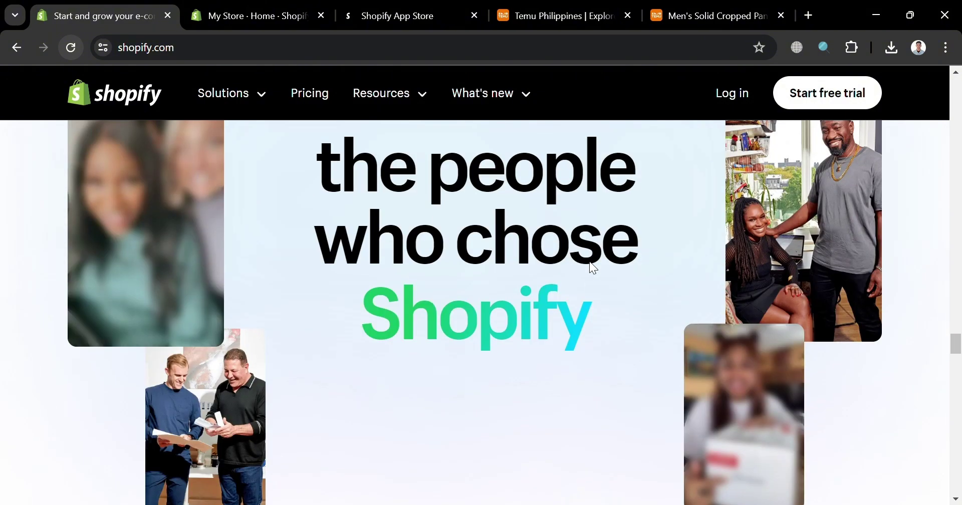
{"action": "scroll", "coordinate": [593, 267], "scroll_direction": "up", "scroll_amount": 15}
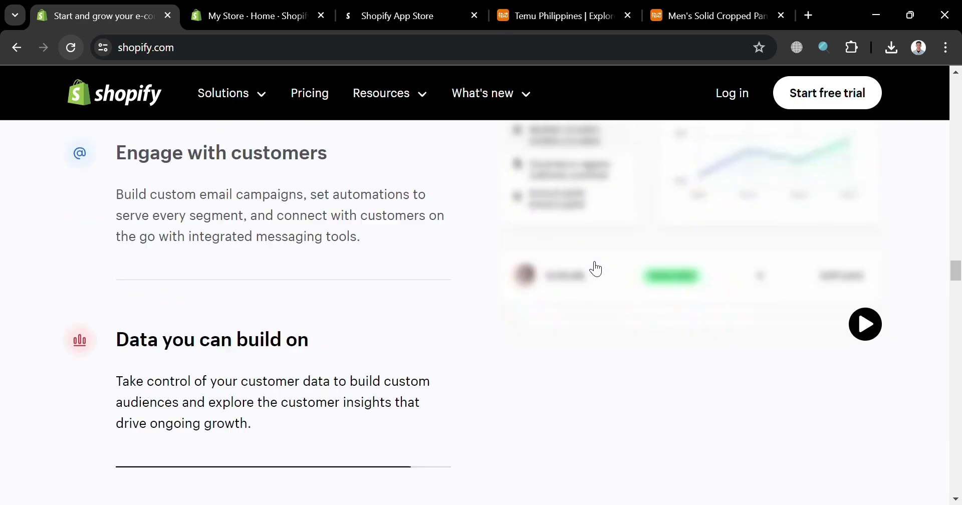
{"action": "scroll", "coordinate": [593, 269], "scroll_direction": "up", "scroll_amount": 15}
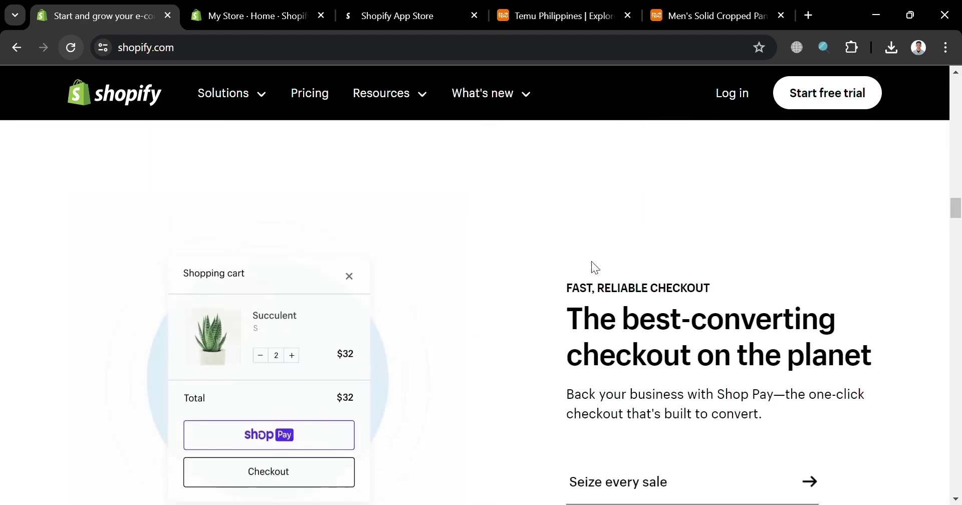
{"action": "scroll", "coordinate": [596, 269], "scroll_direction": "up", "scroll_amount": 15}
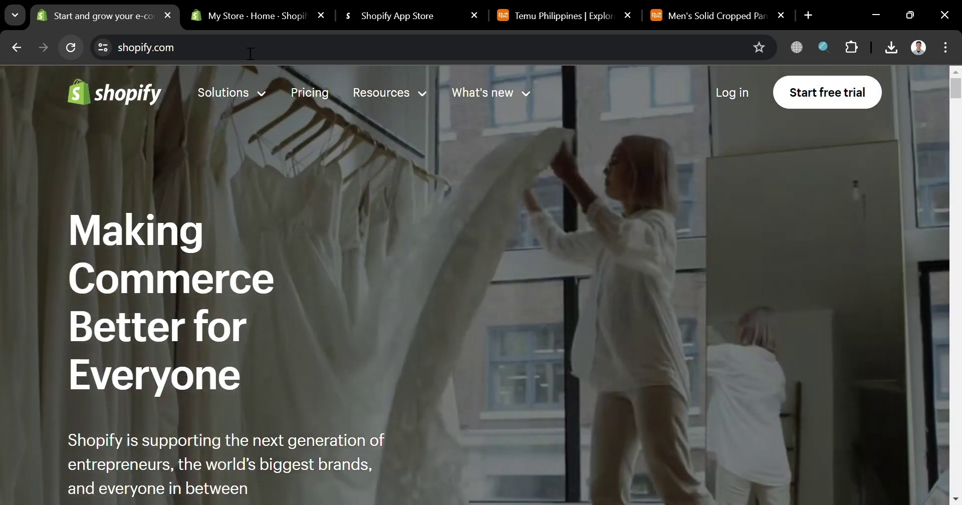
Switch to the My Store admin home and examine the tasks in its setup guide.
{"action": "left_click", "coordinate": [248, 15]}
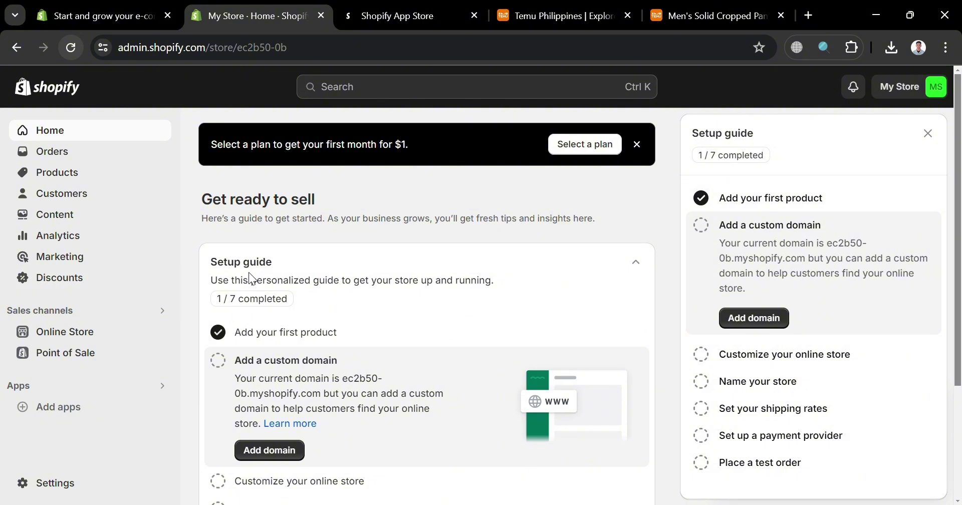
{"action": "scroll", "coordinate": [426, 239], "scroll_direction": "down", "scroll_amount": 2}
{"action": "scroll", "coordinate": [429, 239], "scroll_direction": "up", "scroll_amount": 1}
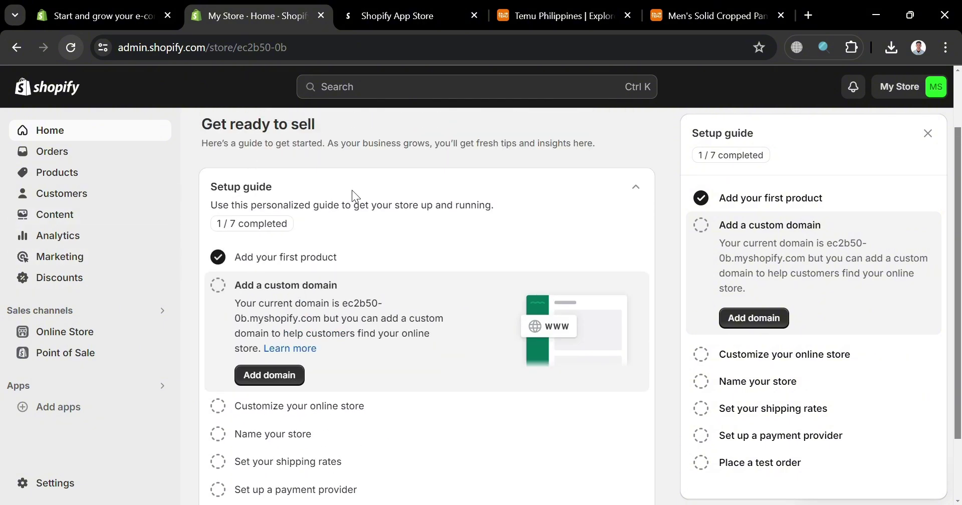
{"action": "scroll", "coordinate": [387, 228], "scroll_direction": "down", "scroll_amount": 1}
{"action": "scroll", "coordinate": [318, 230], "scroll_direction": "up", "scroll_amount": 1}
{"action": "scroll", "coordinate": [287, 227], "scroll_direction": "down", "scroll_amount": 2}
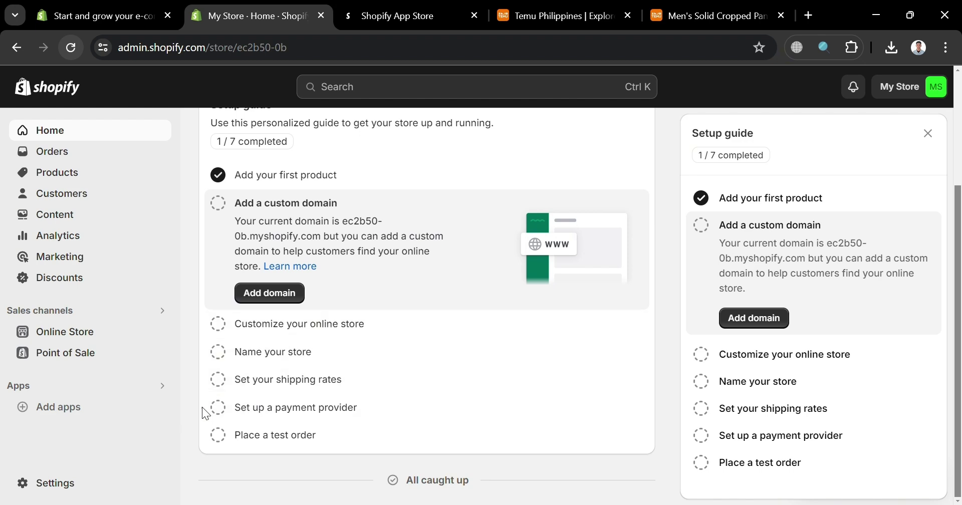
{"action": "scroll", "coordinate": [247, 307], "scroll_direction": "up", "scroll_amount": 4}
{"action": "scroll", "coordinate": [316, 320], "scroll_direction": "down", "scroll_amount": 4}
{"action": "scroll", "coordinate": [213, 404], "scroll_direction": "up", "scroll_amount": 2}
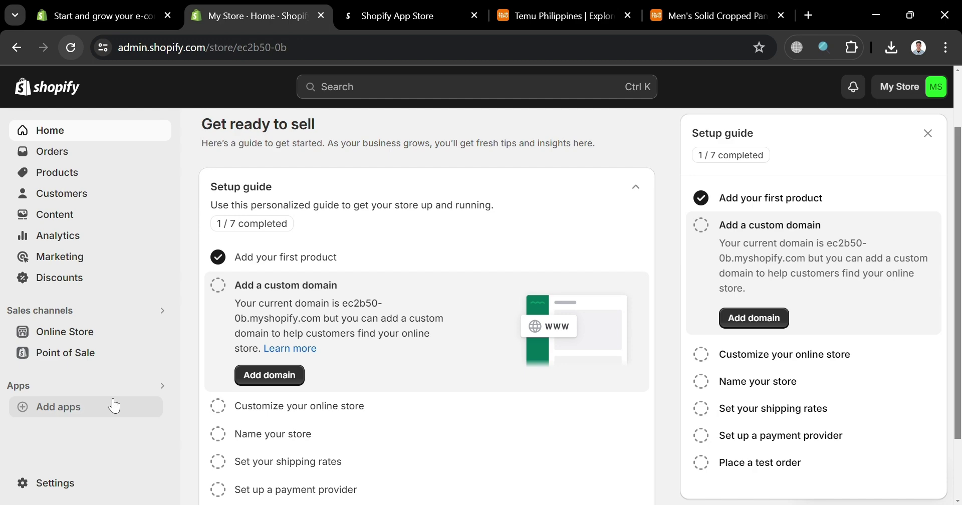
Open the store's recommended apps, look through them and switch to the Shopify App Store.
{"action": "left_click", "coordinate": [79, 412]}
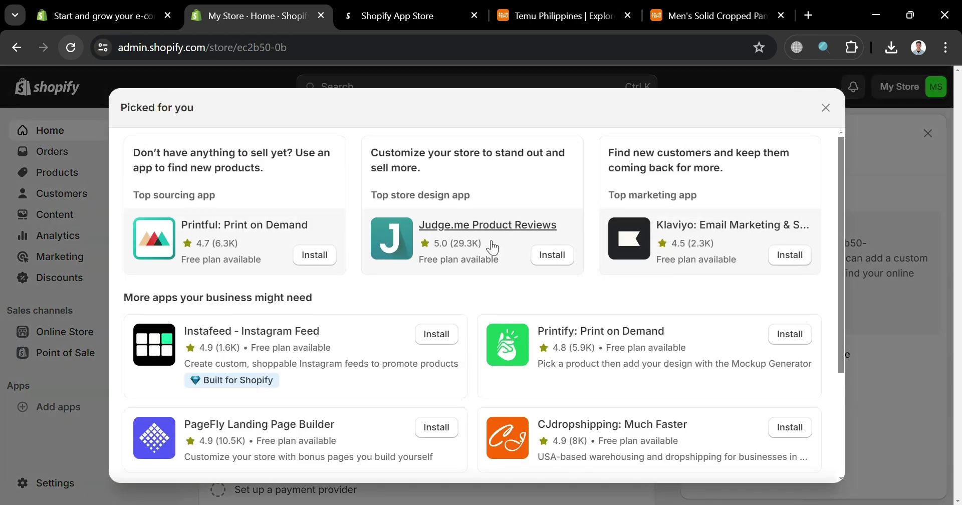
{"action": "scroll", "coordinate": [490, 246], "scroll_direction": "down", "scroll_amount": 3}
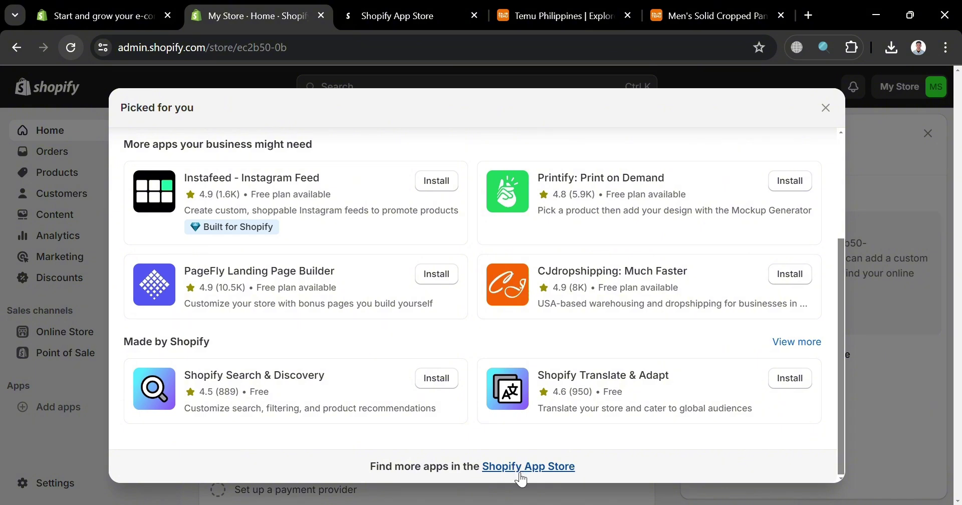
{"action": "left_click", "coordinate": [418, 4]}
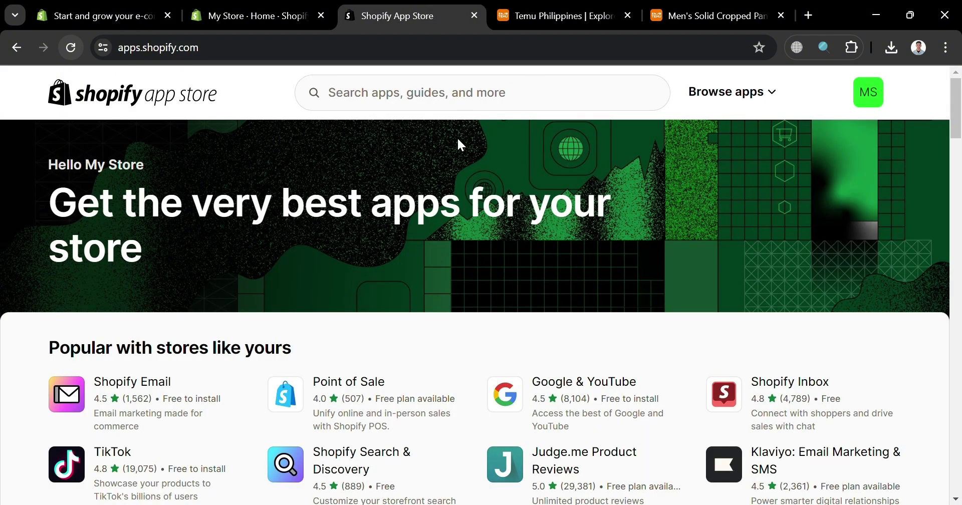
Browse the popular apps and search the Shopify App Store for "wise reviews".
{"action": "scroll", "coordinate": [478, 278], "scroll_direction": "down", "scroll_amount": 4}
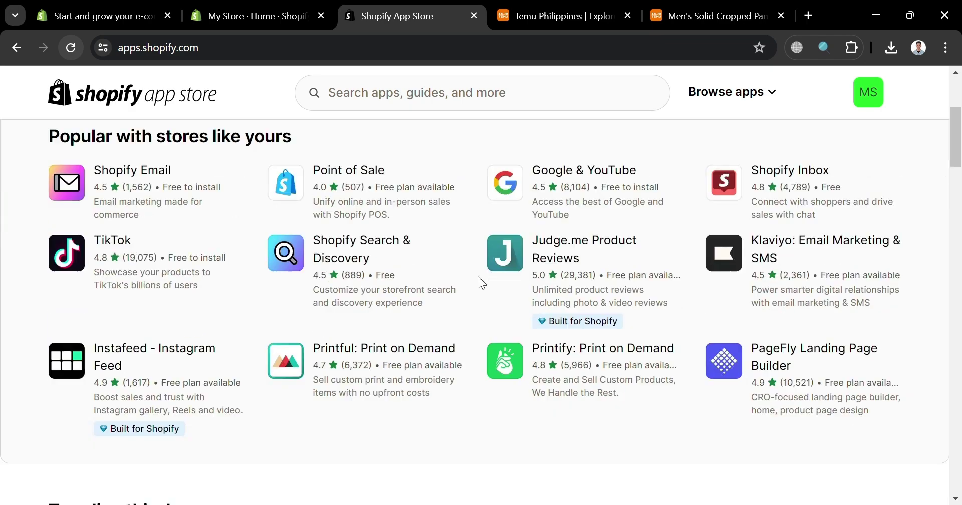
{"action": "scroll", "coordinate": [479, 276], "scroll_direction": "down", "scroll_amount": 4}
{"action": "scroll", "coordinate": [479, 275], "scroll_direction": "up", "scroll_amount": 3}
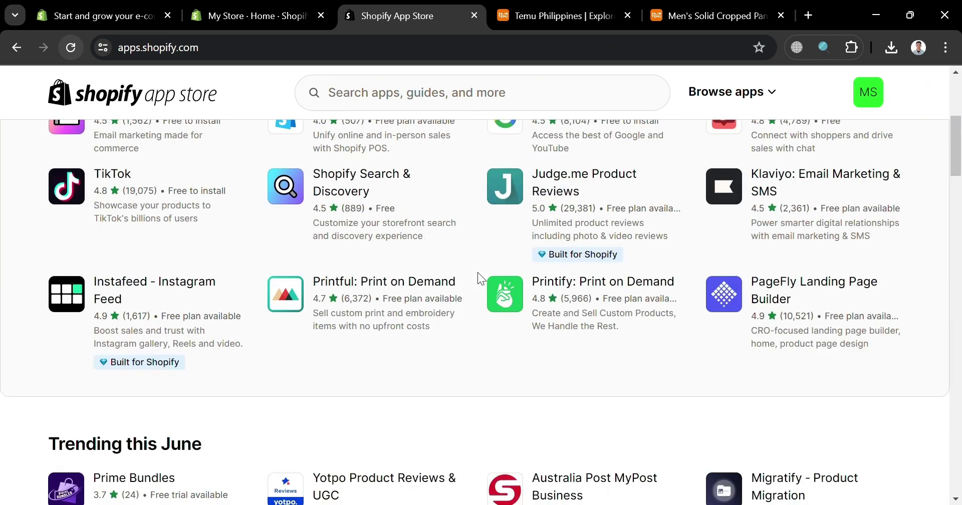
{"action": "scroll", "coordinate": [477, 272], "scroll_direction": "up", "scroll_amount": 5}
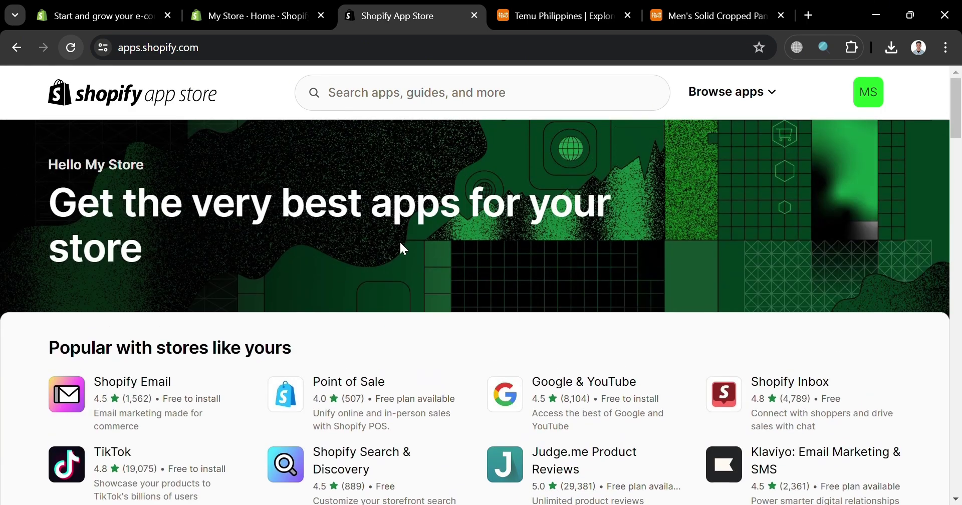
{"action": "left_click", "coordinate": [459, 91]}
{"action": "type", "text": "w"}
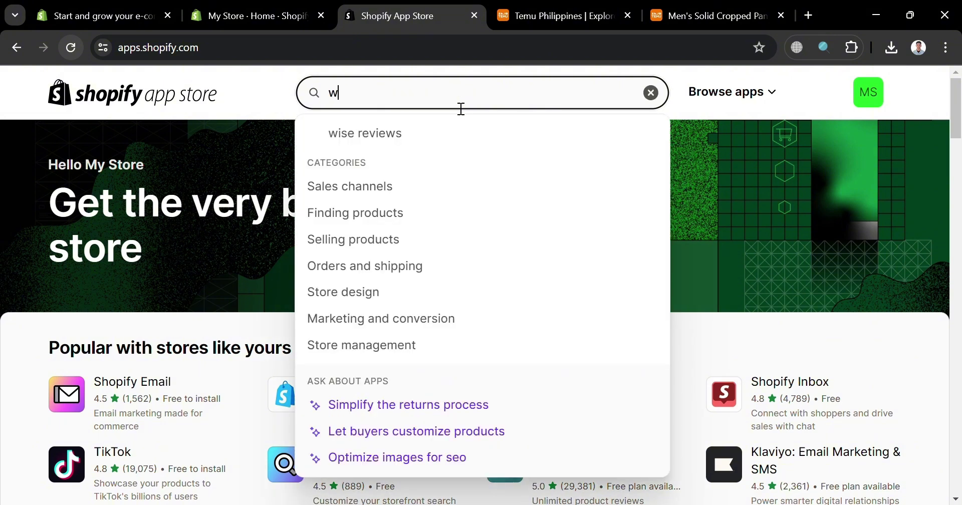
{"action": "type", "text": "ise"}
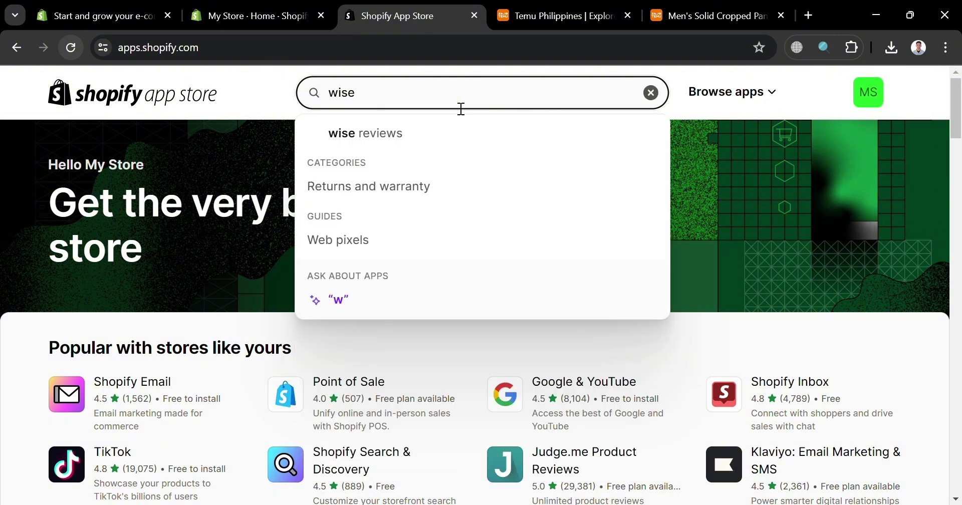
{"action": "left_click", "coordinate": [462, 140]}
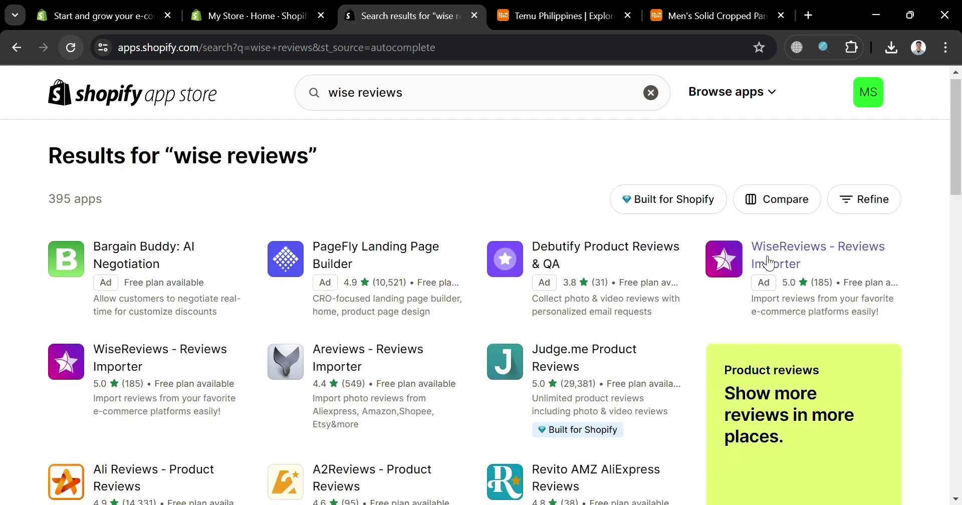
Open the WiseReviews - Reviews Importer listing and examine its description, supported platforms and pricing plans.
{"action": "scroll", "coordinate": [727, 271], "scroll_direction": "down", "scroll_amount": 1}
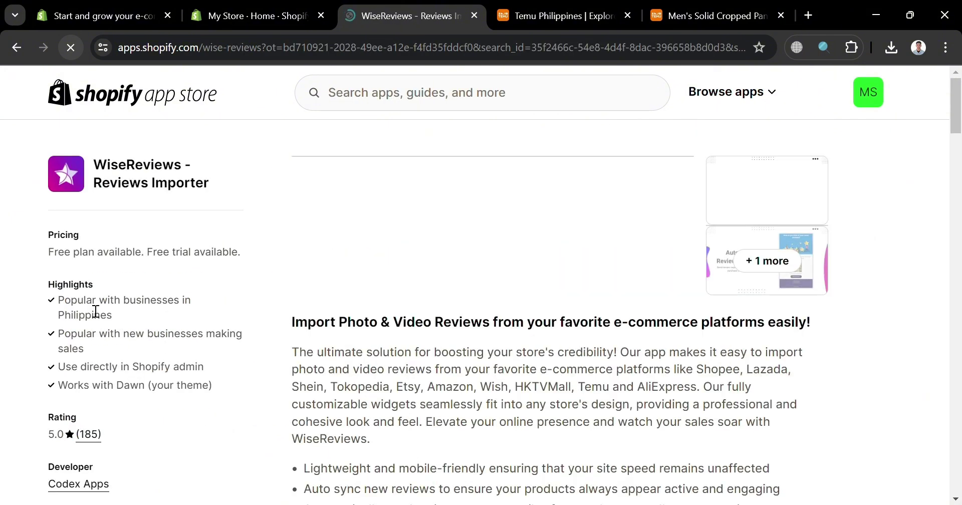
{"action": "scroll", "coordinate": [201, 297], "scroll_direction": "down", "scroll_amount": 3}
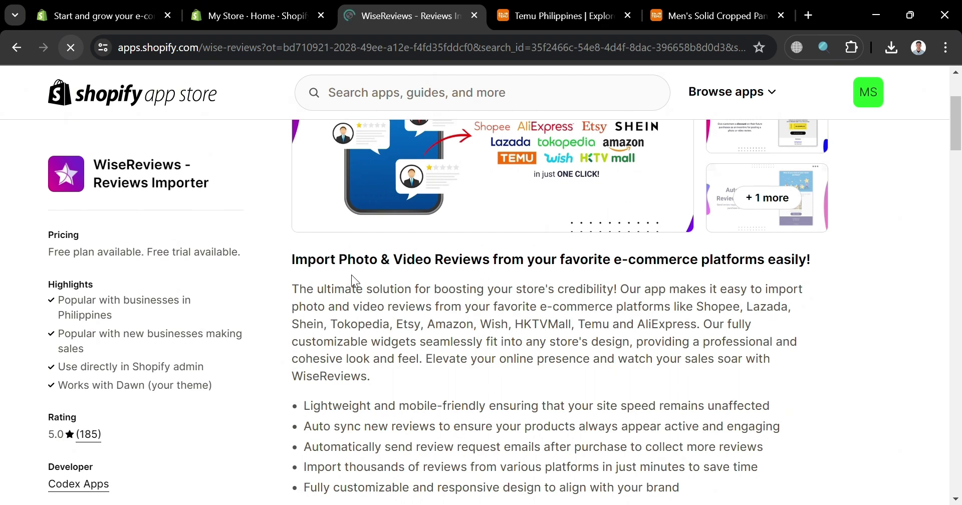
{"action": "scroll", "coordinate": [85, 337], "scroll_direction": "down", "scroll_amount": 5}
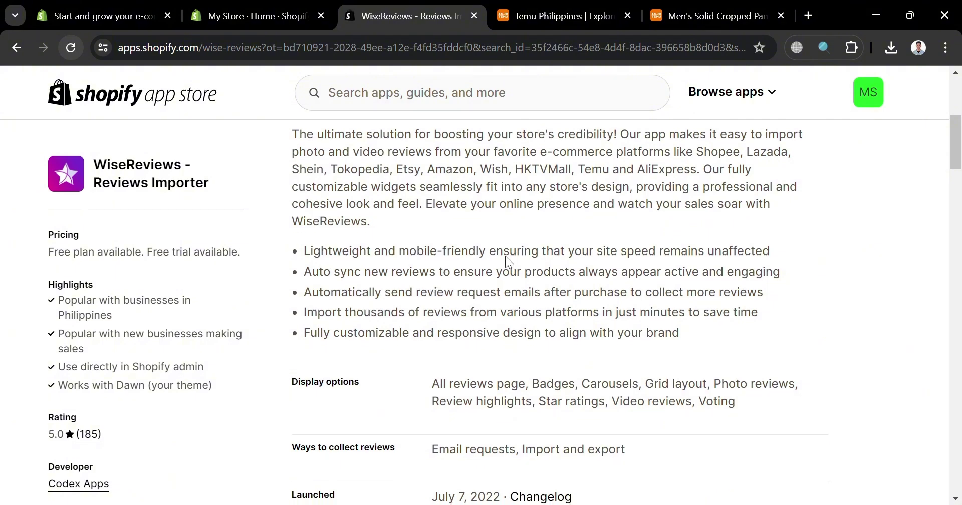
{"action": "scroll", "coordinate": [515, 264], "scroll_direction": "down", "scroll_amount": 5}
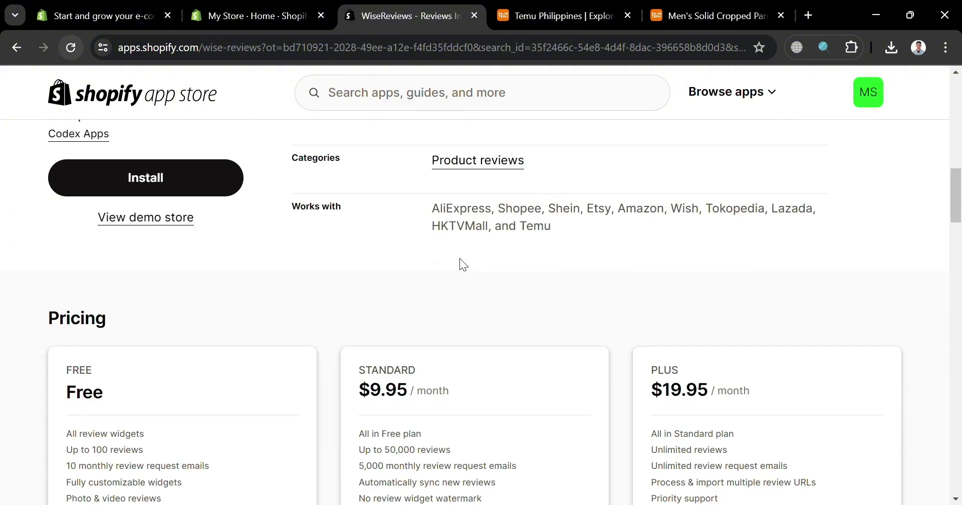
{"action": "scroll", "coordinate": [450, 262], "scroll_direction": "down", "scroll_amount": 3}
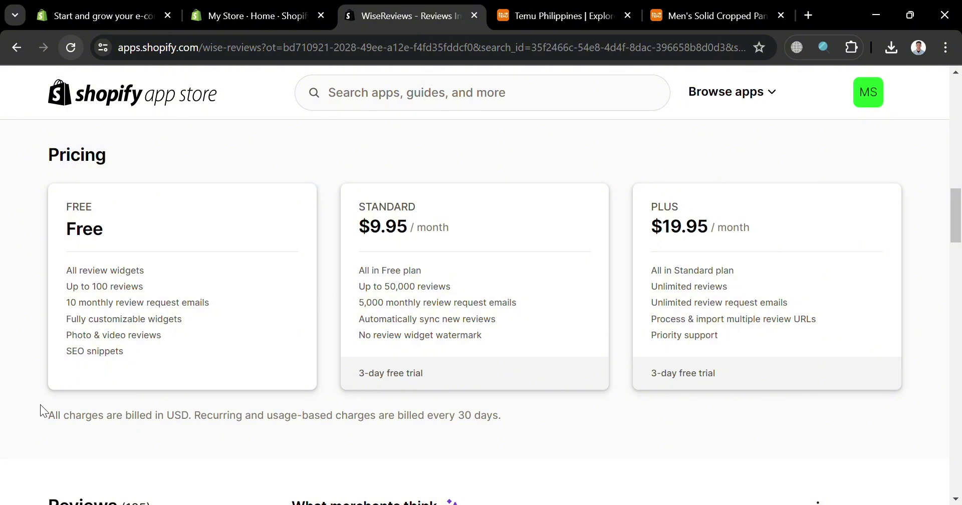
Look through the merchant reviews and overview on the WiseReviews listing, and install the app in My Store.
{"action": "scroll", "coordinate": [3, 441], "scroll_direction": "down", "scroll_amount": 3}
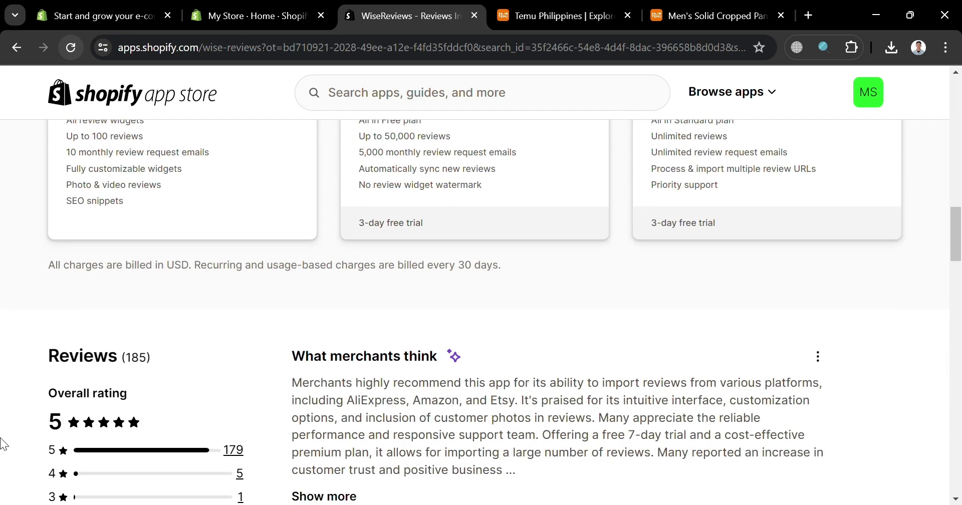
{"action": "scroll", "coordinate": [3, 444], "scroll_direction": "down", "scroll_amount": 4}
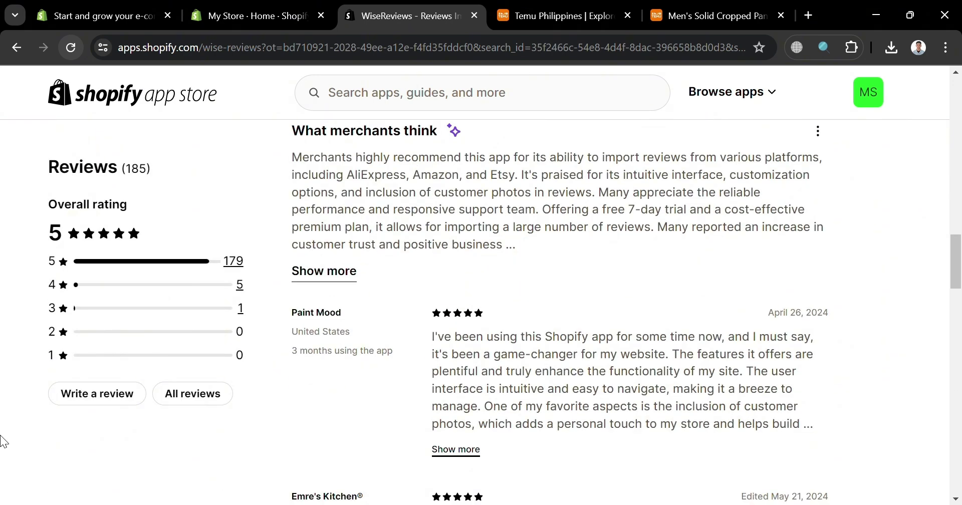
{"action": "scroll", "coordinate": [254, 318], "scroll_direction": "up", "scroll_amount": 12}
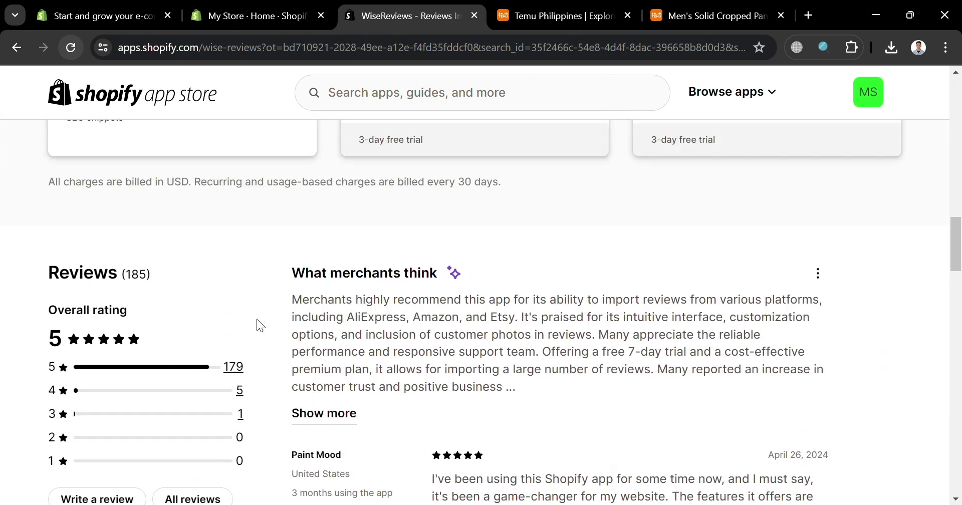
{"action": "scroll", "coordinate": [258, 319], "scroll_direction": "up", "scroll_amount": 7}
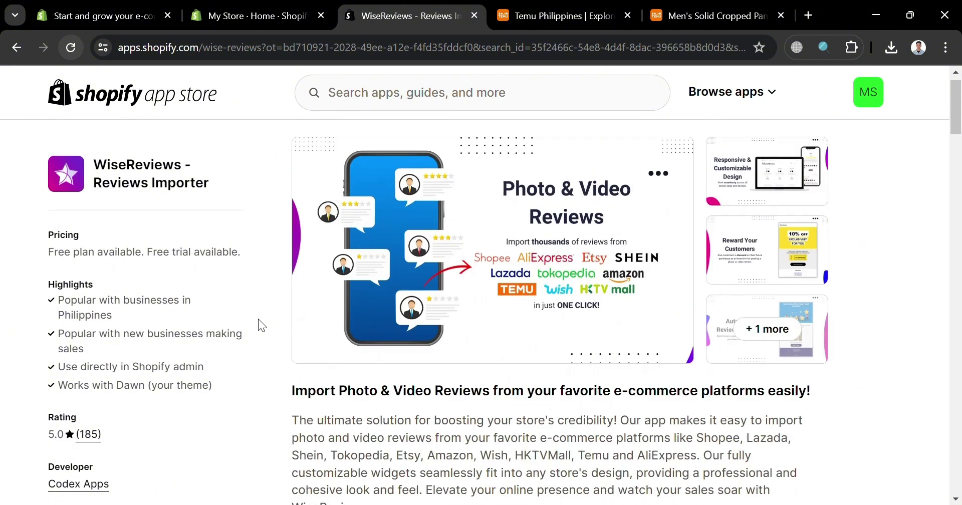
{"action": "scroll", "coordinate": [125, 364], "scroll_direction": "down", "scroll_amount": 6}
{"action": "scroll", "coordinate": [122, 369], "scroll_direction": "down", "scroll_amount": 4}
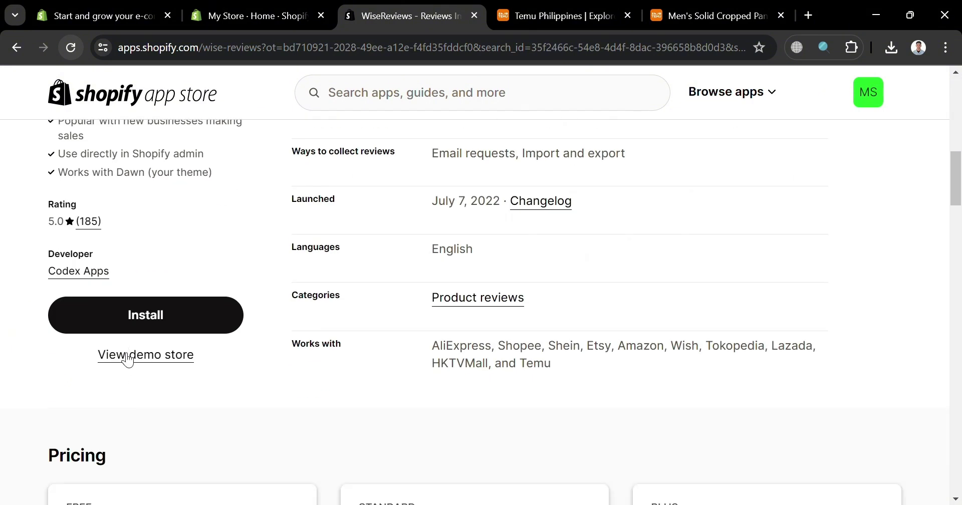
{"action": "left_click", "coordinate": [174, 313]}
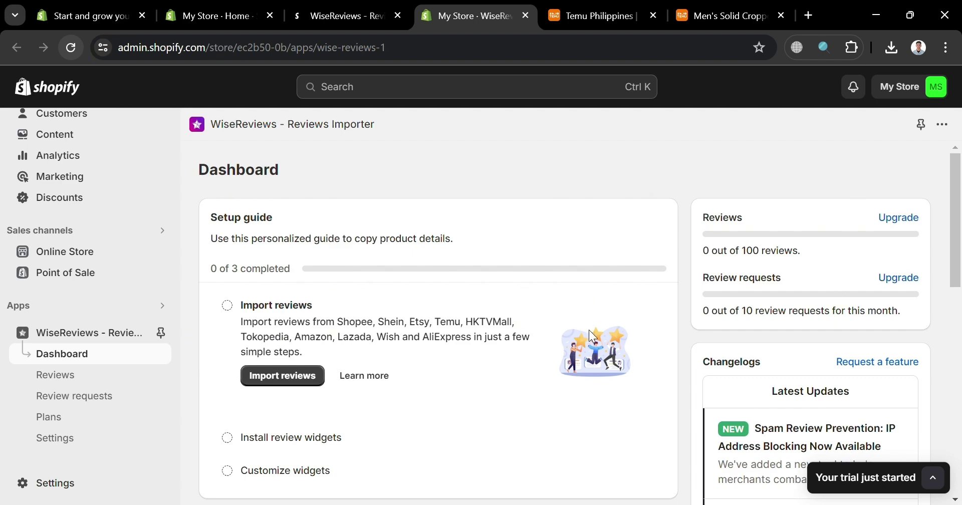
Look over the WiseReviews setup guide and open the form for importing reviews.
{"action": "scroll", "coordinate": [296, 319], "scroll_direction": "up", "scroll_amount": 1}
{"action": "scroll", "coordinate": [252, 368], "scroll_direction": "down", "scroll_amount": 2}
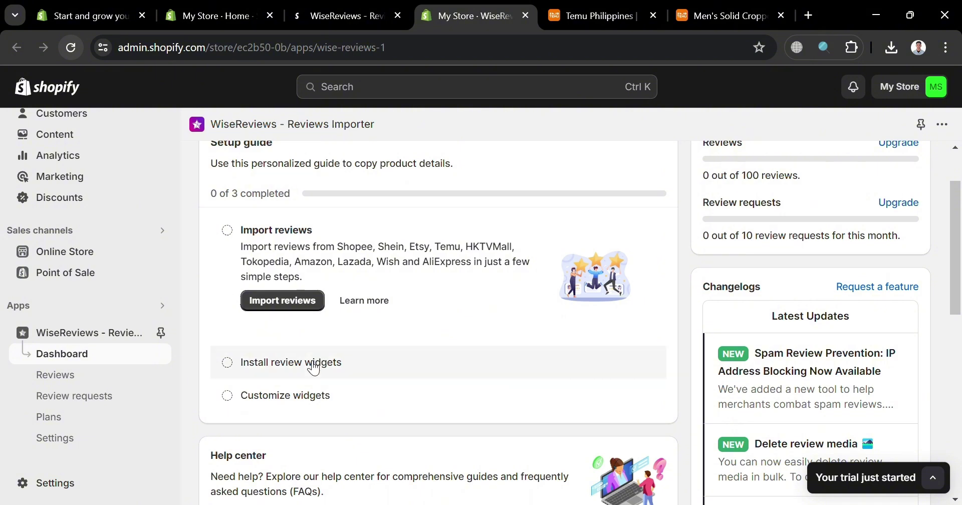
{"action": "scroll", "coordinate": [339, 344], "scroll_direction": "up", "scroll_amount": 2}
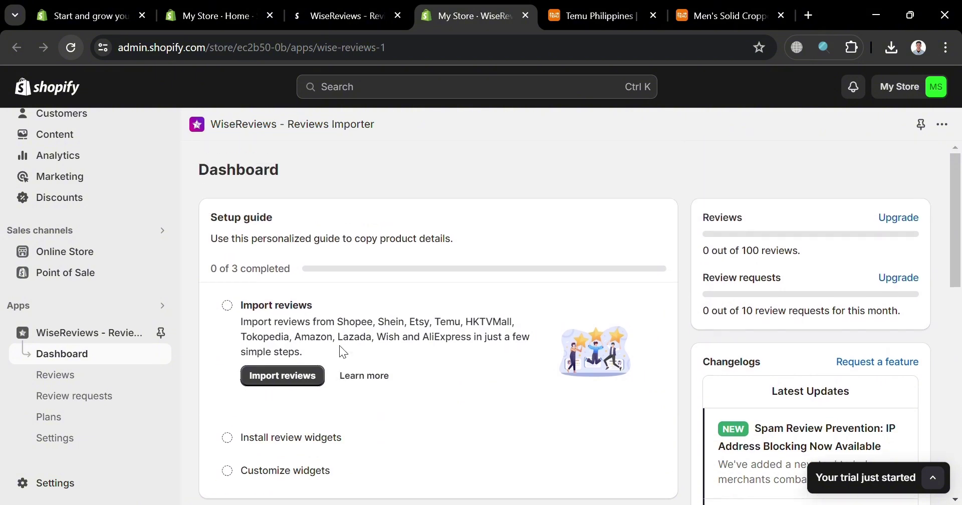
{"action": "left_click", "coordinate": [298, 377]}
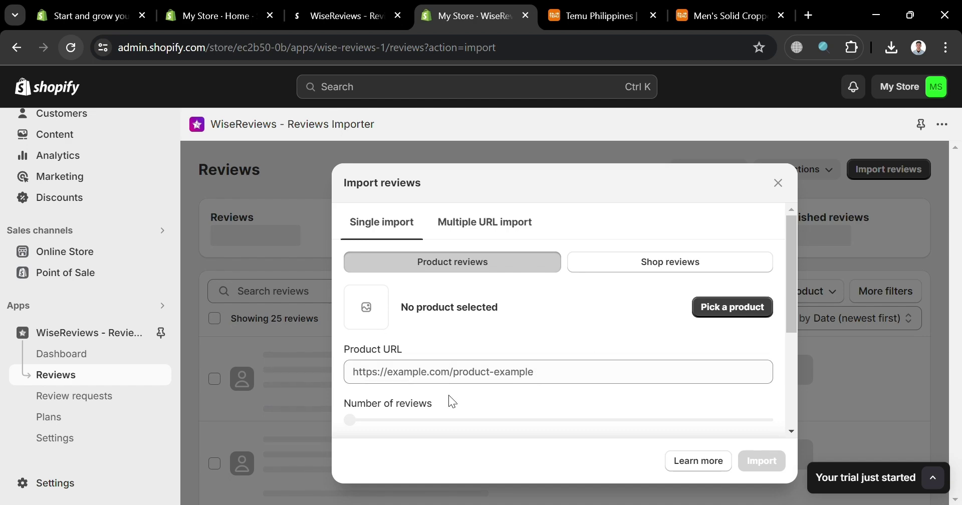
{"action": "scroll", "coordinate": [588, 329], "scroll_direction": "down", "scroll_amount": 2}
{"action": "scroll", "coordinate": [585, 326], "scroll_direction": "up", "scroll_amount": 2}
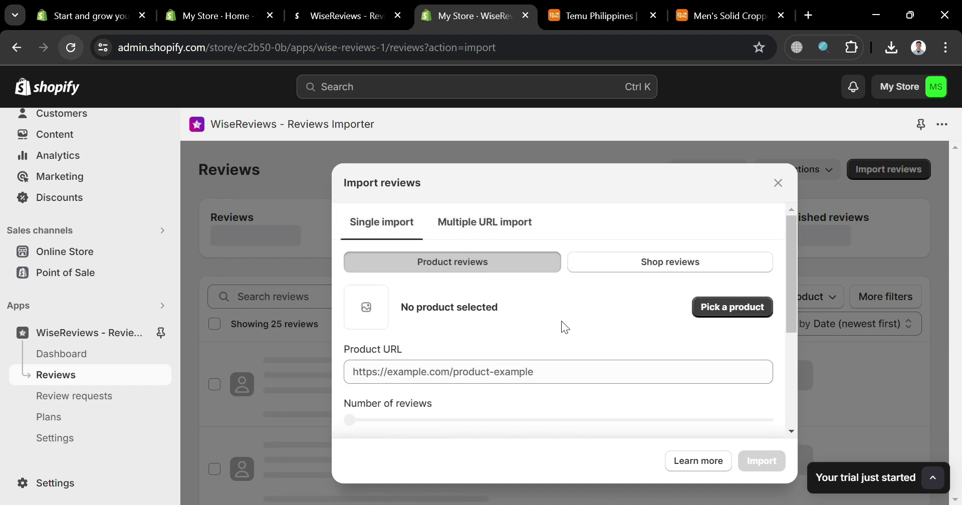
Switch to Temu, browse its lightning deals and open the Men's Solid Cropped Pants product page.
{"action": "left_click", "coordinate": [585, 6]}
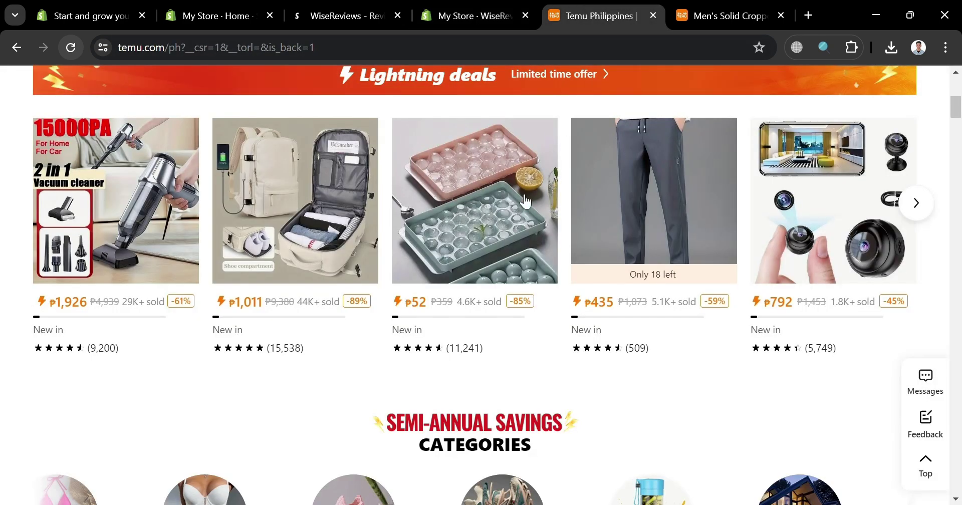
{"action": "scroll", "coordinate": [301, 251], "scroll_direction": "up", "scroll_amount": 5}
{"action": "scroll", "coordinate": [314, 246], "scroll_direction": "up", "scroll_amount": 3}
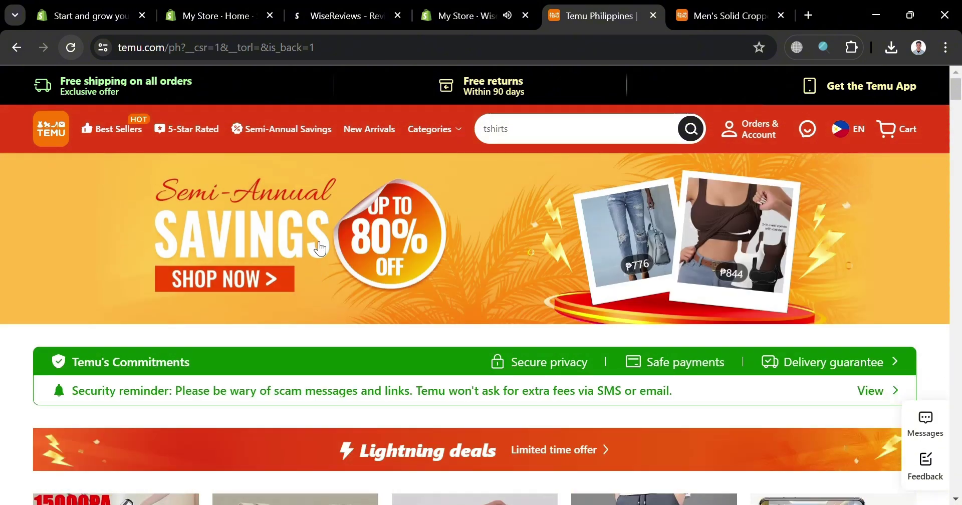
{"action": "scroll", "coordinate": [330, 258], "scroll_direction": "down", "scroll_amount": 4}
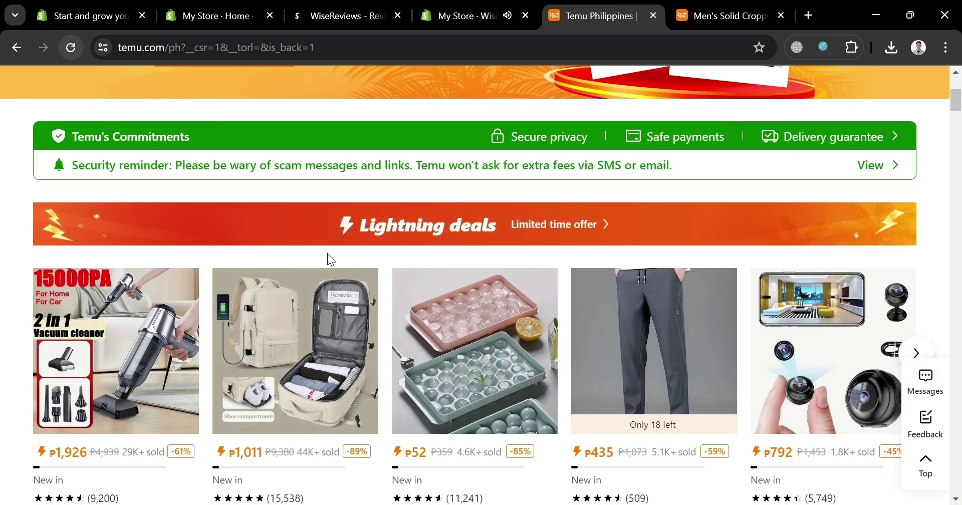
{"action": "scroll", "coordinate": [327, 359], "scroll_direction": "down", "scroll_amount": 3}
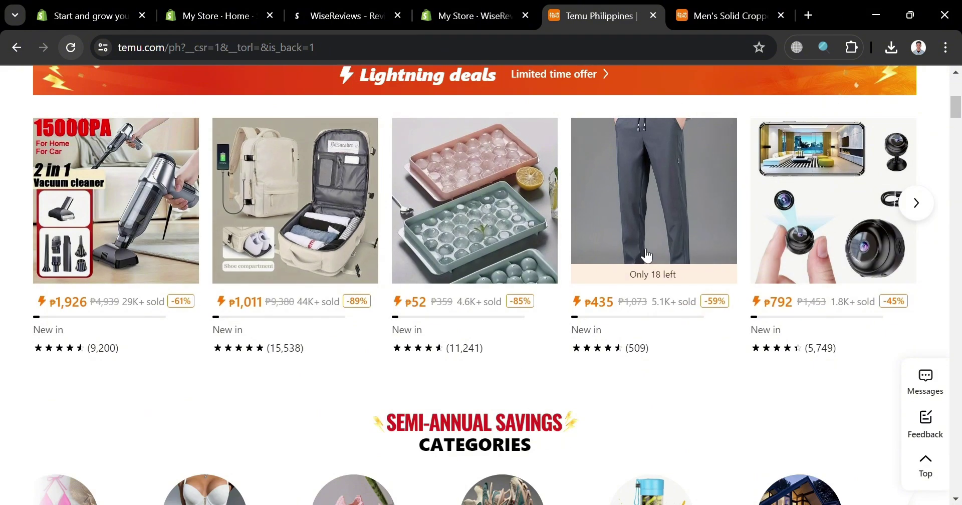
{"action": "scroll", "coordinate": [254, 359], "scroll_direction": "down", "scroll_amount": 14}
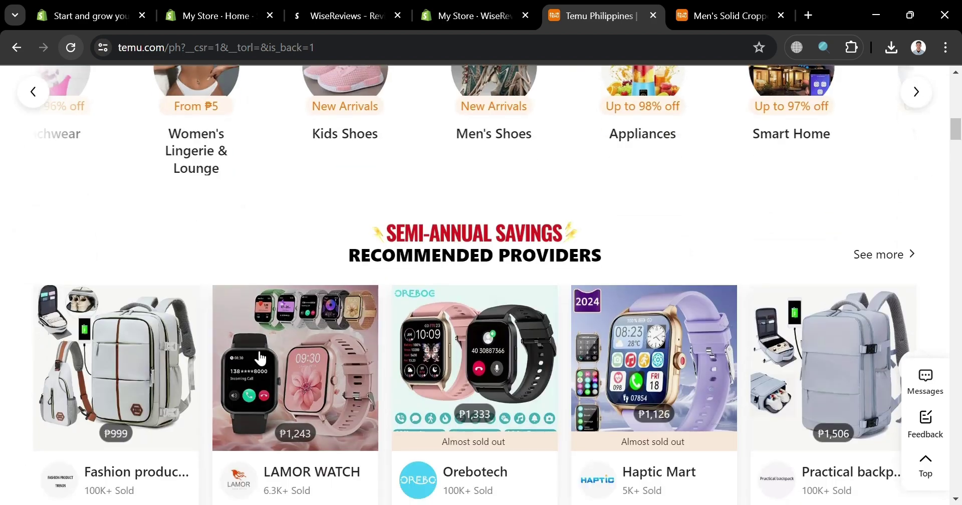
{"action": "scroll", "coordinate": [835, 106], "scroll_direction": "up", "scroll_amount": 12}
{"action": "scroll", "coordinate": [835, 107], "scroll_direction": "up", "scroll_amount": 3}
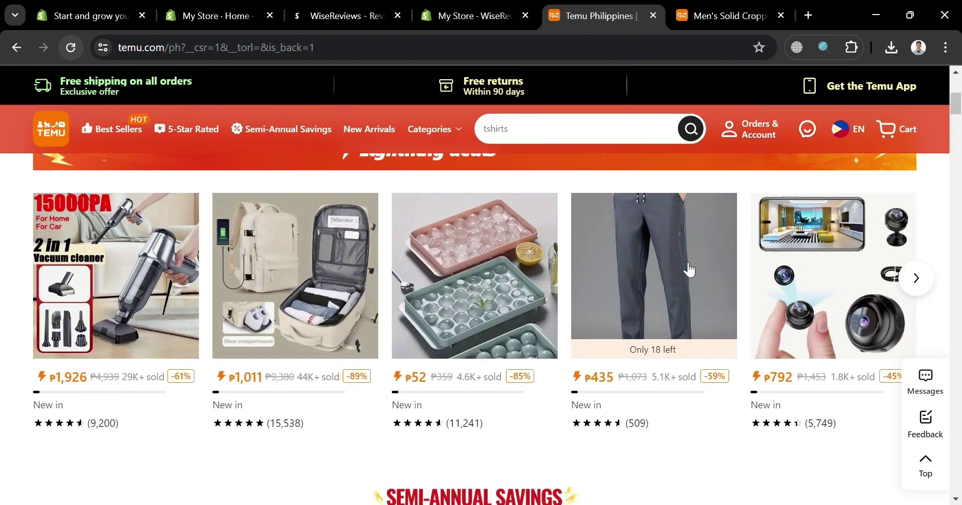
{"action": "left_click", "coordinate": [663, 276]}
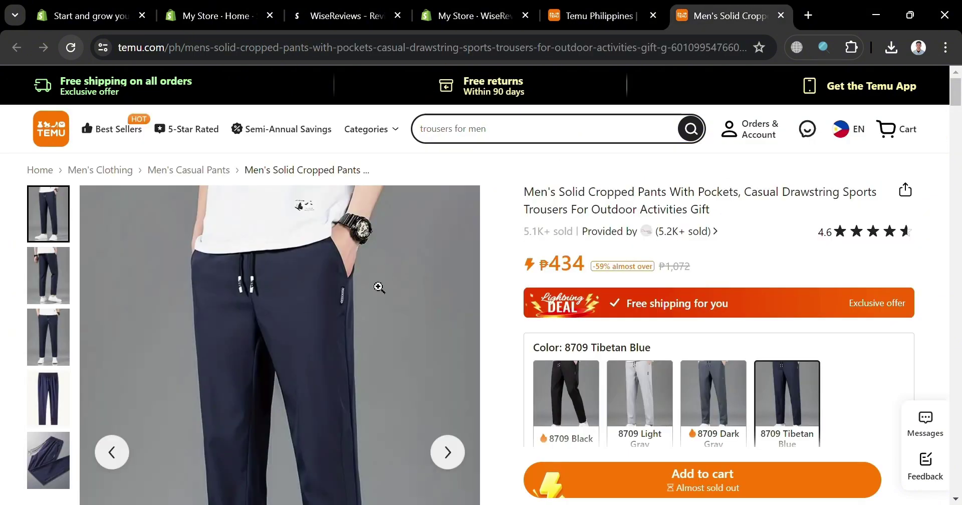
Examine the item reviews and ratings on the Men's Solid Cropped Pants page.
{"action": "scroll", "coordinate": [492, 297], "scroll_direction": "down", "scroll_amount": 10}
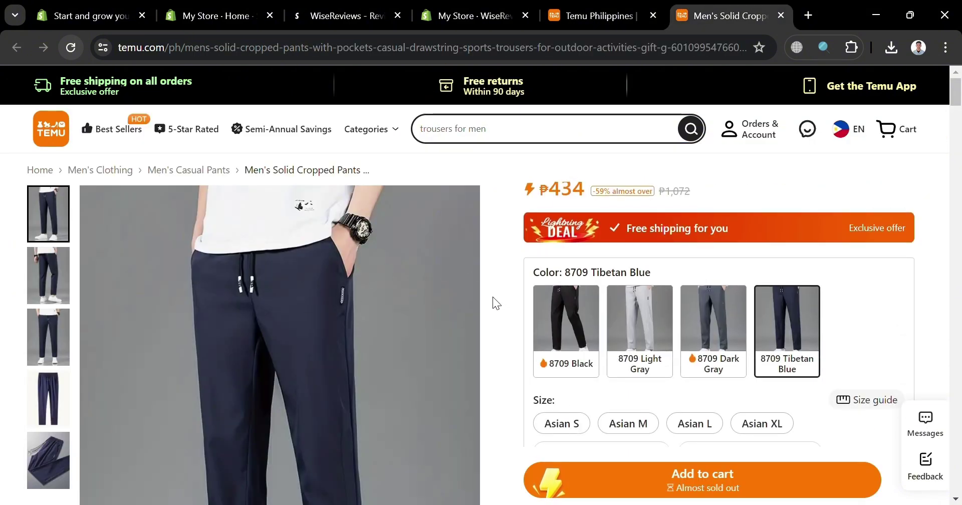
{"action": "scroll", "coordinate": [112, 319], "scroll_direction": "up", "scroll_amount": 2}
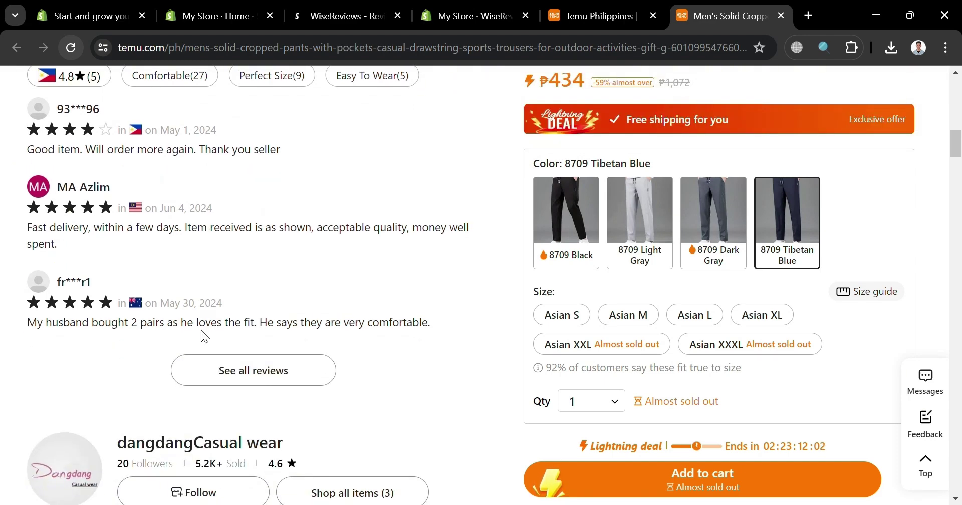
{"action": "scroll", "coordinate": [200, 330], "scroll_direction": "up", "scroll_amount": 5}
{"action": "scroll", "coordinate": [165, 351], "scroll_direction": "up", "scroll_amount": 1}
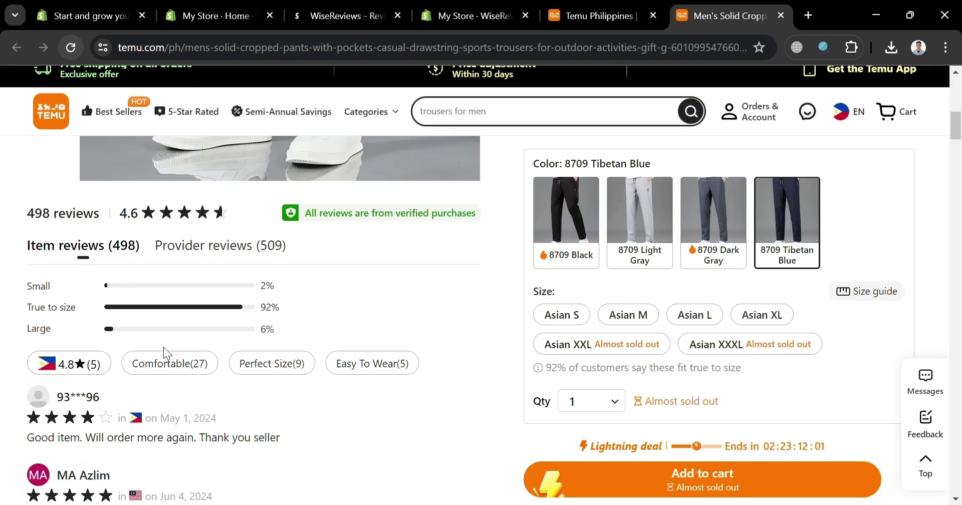
Copy the Temu pants page address and enter it as the Product URL in the WiseReviews single import.
{"action": "double_click", "coordinate": [333, 48]}
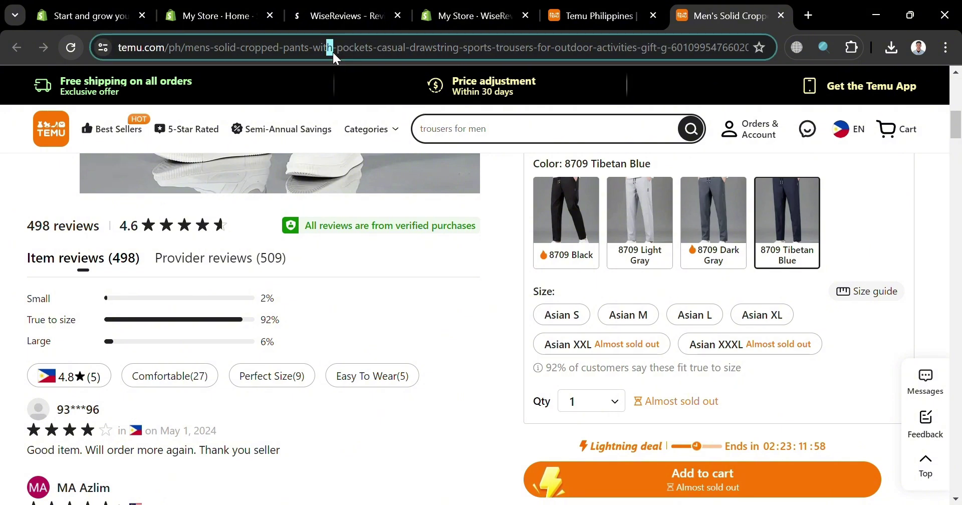
{"action": "left_click", "coordinate": [333, 52]}
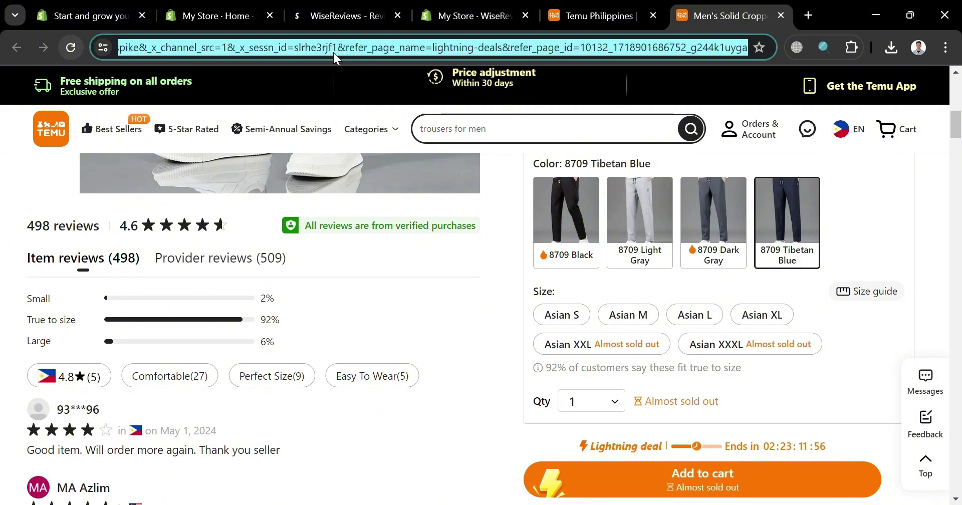
{"action": "left_click", "coordinate": [496, 7]}
{"action": "left_click", "coordinate": [447, 373]}
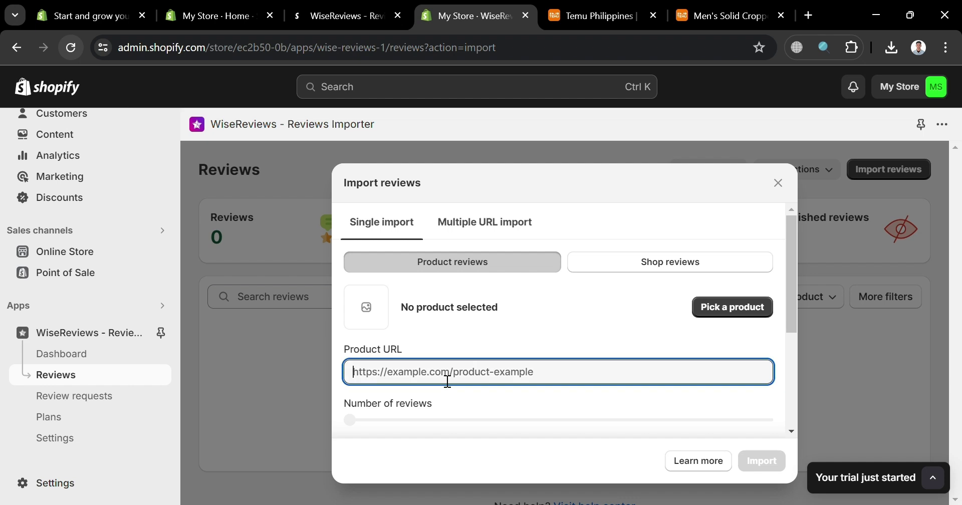
{"action": "type", "text": "https://www.temu.com/ph/mens-solid-cropped-pants-with-pockets-casual-drawstring-sports-trousers-for-outdoor-activities-gift-g-601099347660204.html"}
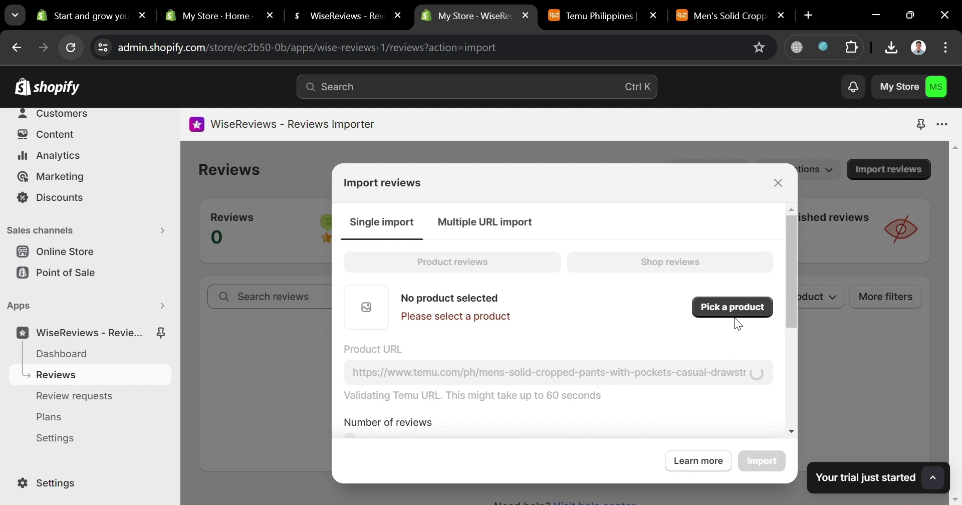
Select the store product Pants as the product that receives the imported reviews.
{"action": "left_click", "coordinate": [740, 308]}
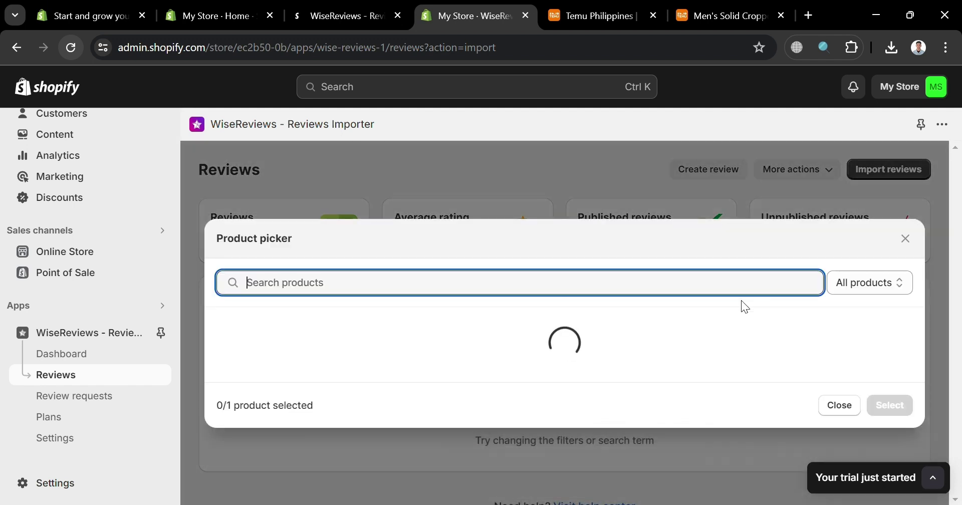
{"action": "left_click", "coordinate": [221, 344]}
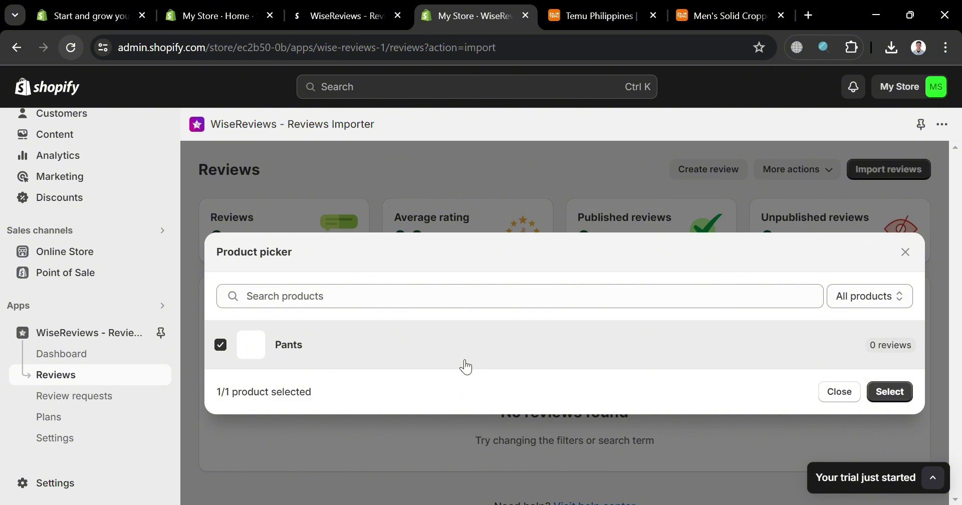
{"action": "left_click", "coordinate": [890, 392]}
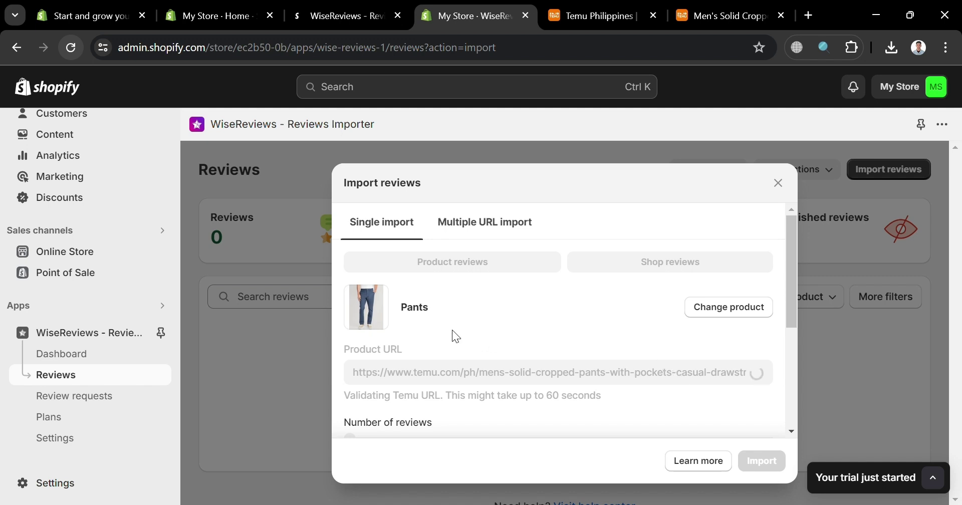
Look through the import options and set the number of Temu reviews to import to 50.
{"action": "scroll", "coordinate": [669, 324], "scroll_direction": "down", "scroll_amount": 3}
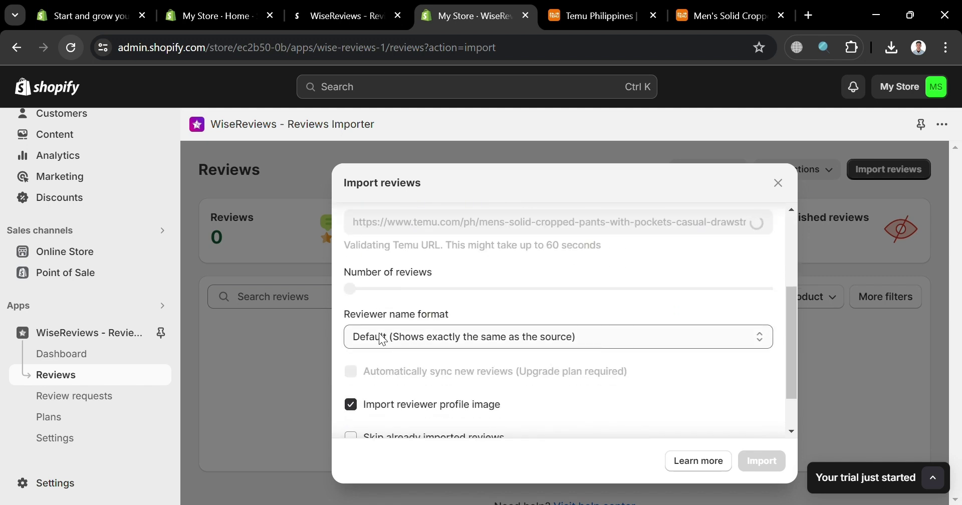
{"action": "scroll", "coordinate": [552, 351], "scroll_direction": "up", "scroll_amount": 3}
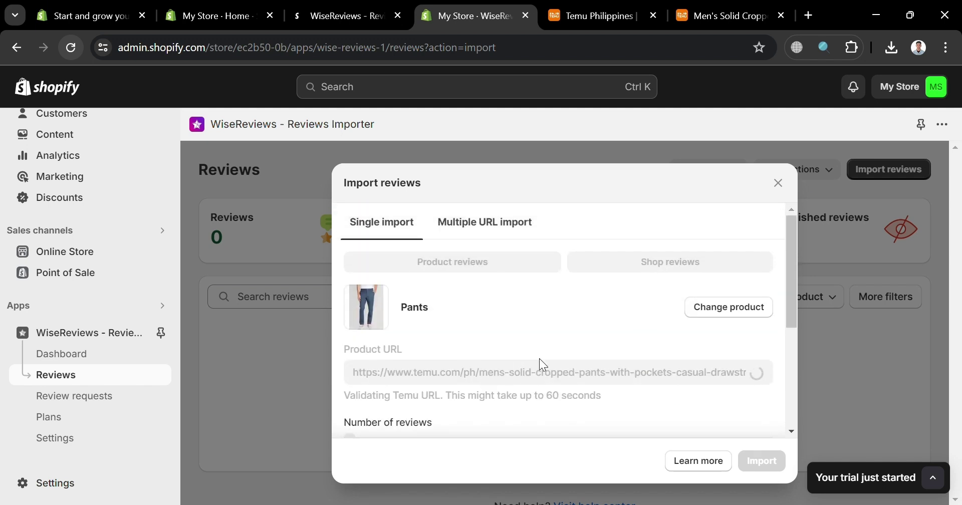
{"action": "scroll", "coordinate": [769, 383], "scroll_direction": "down", "scroll_amount": 3}
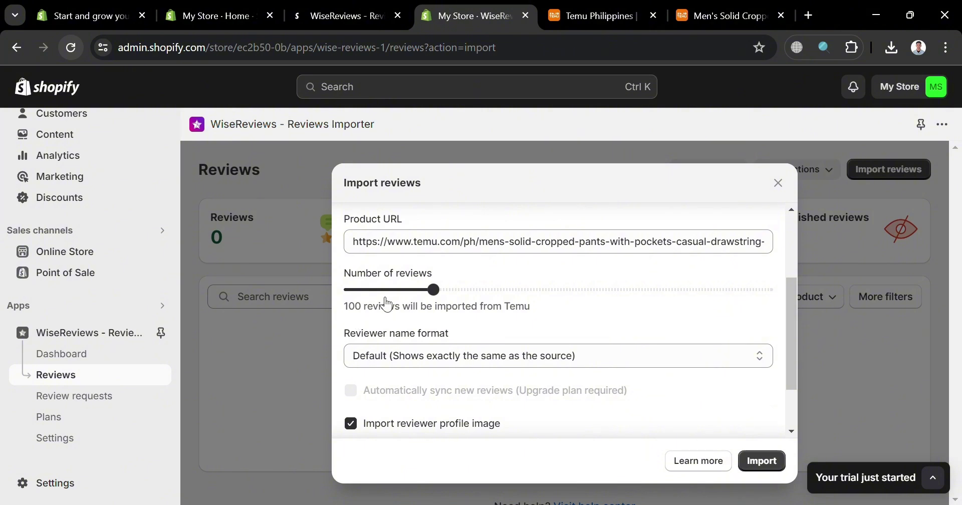
{"action": "scroll", "coordinate": [537, 338], "scroll_direction": "up", "scroll_amount": 3}
{"action": "scroll", "coordinate": [505, 365], "scroll_direction": "down", "scroll_amount": 2}
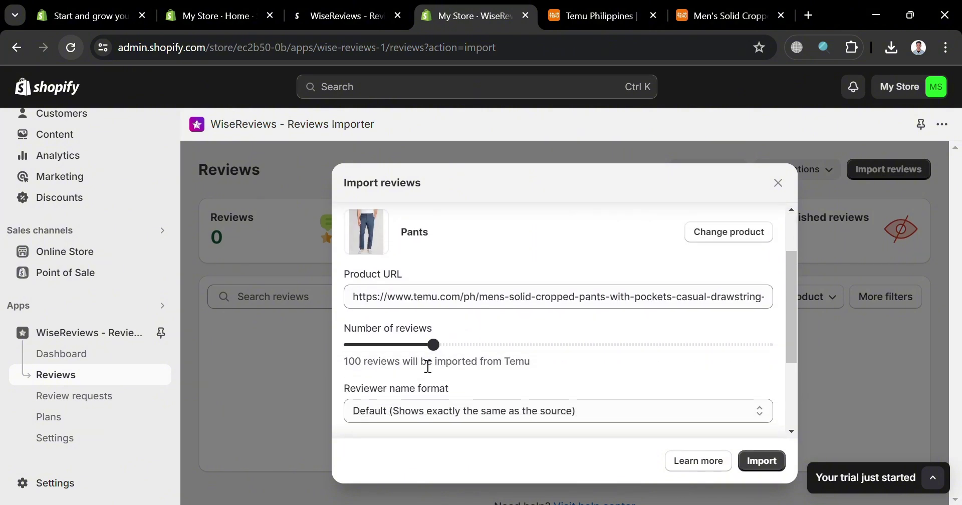
{"action": "left_click_drag", "start_coordinate": [440, 347], "coordinate": [399, 360]}
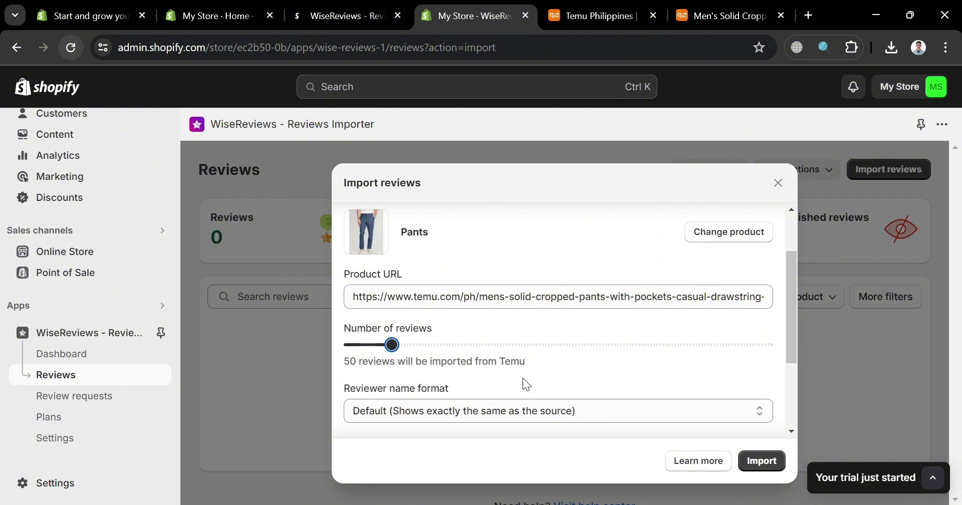
Check the reviewer name format options and examine how reviewer names appear on the Temu pants page.
{"action": "scroll", "coordinate": [670, 421], "scroll_direction": "down", "scroll_amount": 2}
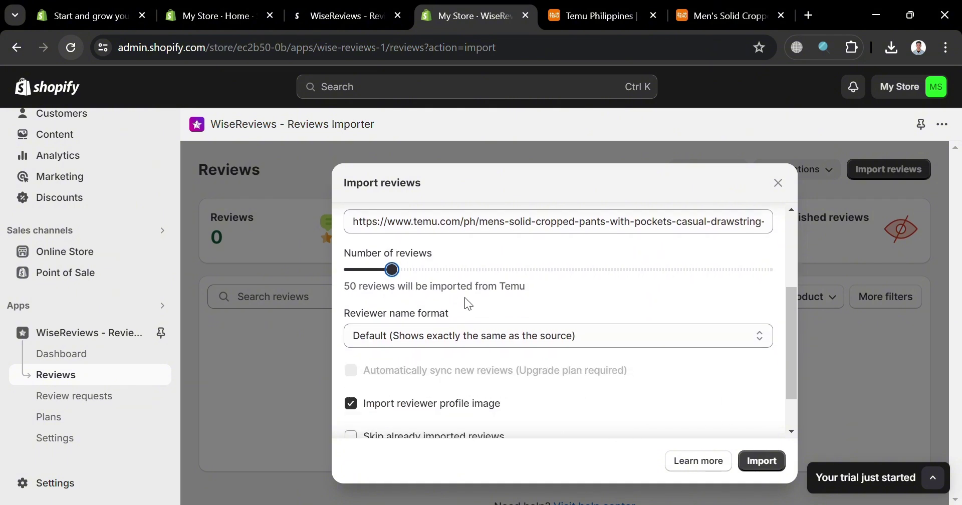
{"action": "left_click", "coordinate": [622, 341]}
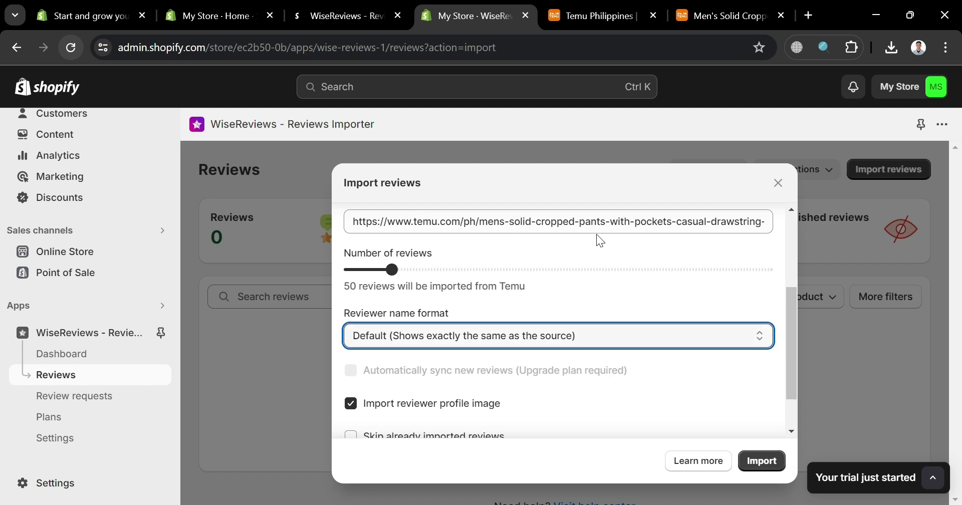
{"action": "left_click", "coordinate": [725, 16]}
{"action": "scroll", "coordinate": [236, 386], "scroll_direction": "down", "scroll_amount": 6}
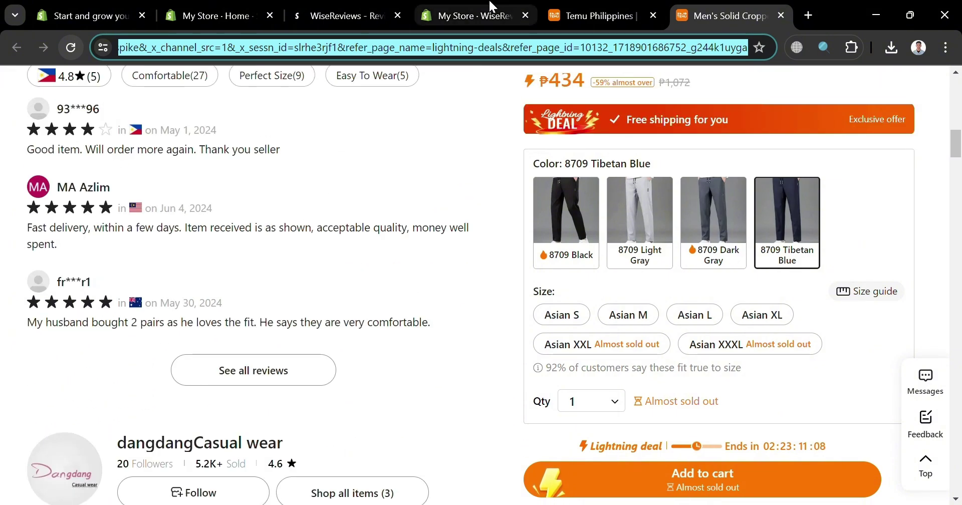
Return to the WiseReviews import settings, start importing the Temu reviews, and dismiss the welcome chat message.
{"action": "left_click", "coordinate": [468, 15]}
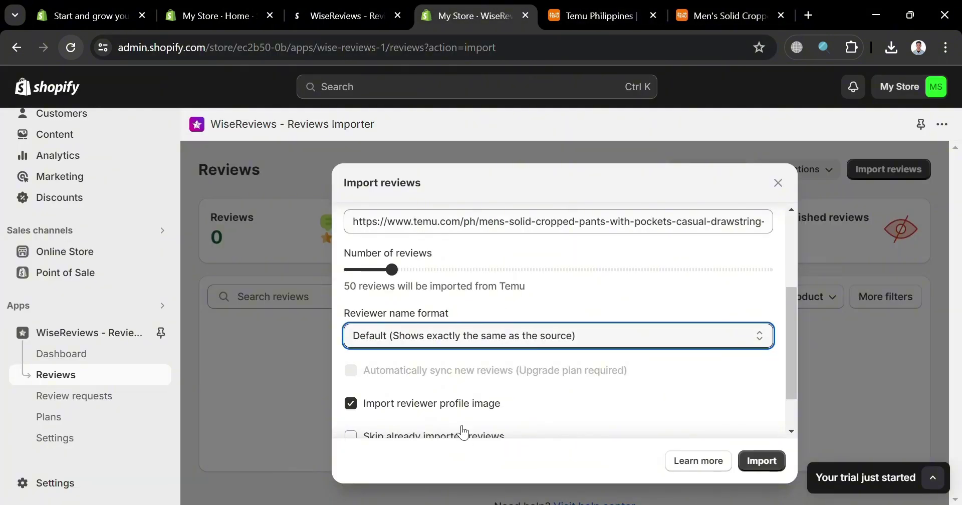
{"action": "scroll", "coordinate": [456, 401], "scroll_direction": "down", "scroll_amount": 2}
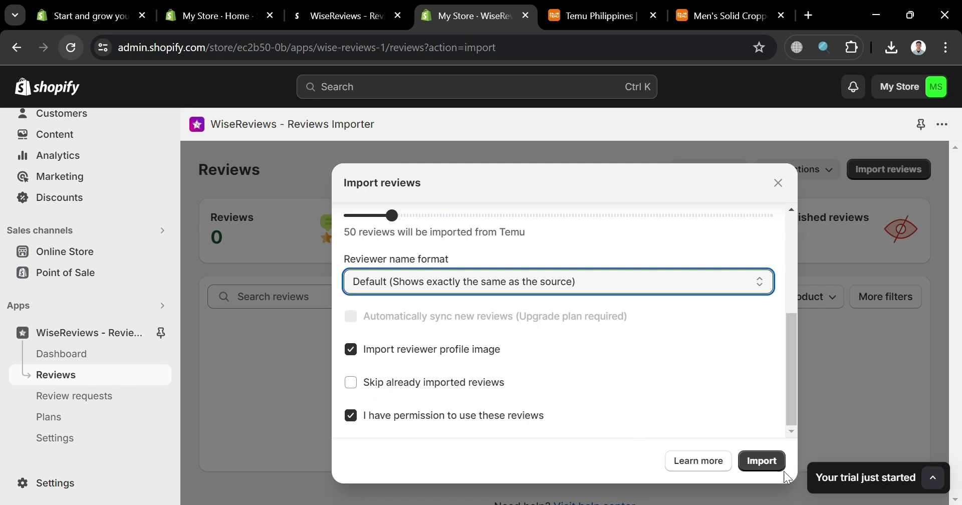
{"action": "left_click", "coordinate": [763, 461]}
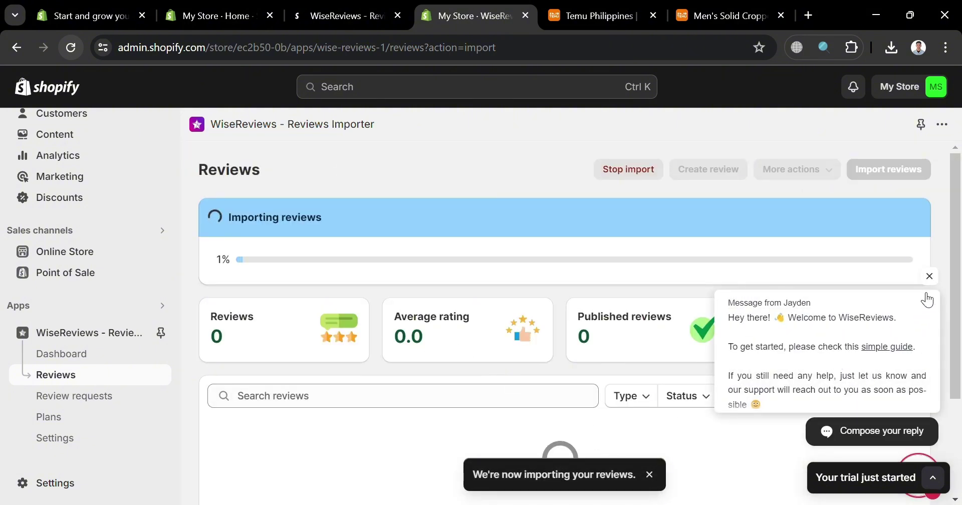
{"action": "left_click", "coordinate": [930, 276]}
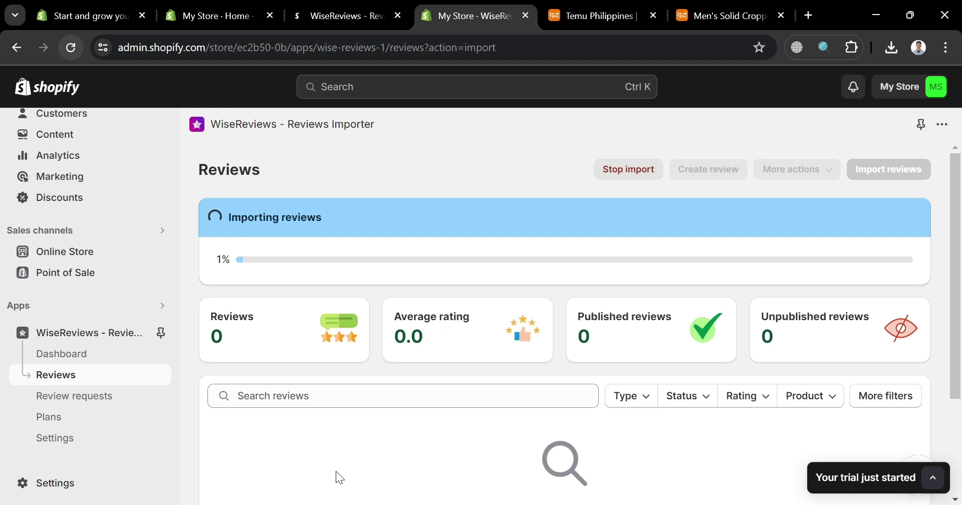
{"action": "scroll", "coordinate": [353, 428], "scroll_direction": "down", "scroll_amount": 2}
{"action": "scroll", "coordinate": [353, 428], "scroll_direction": "down", "scroll_amount": 1}
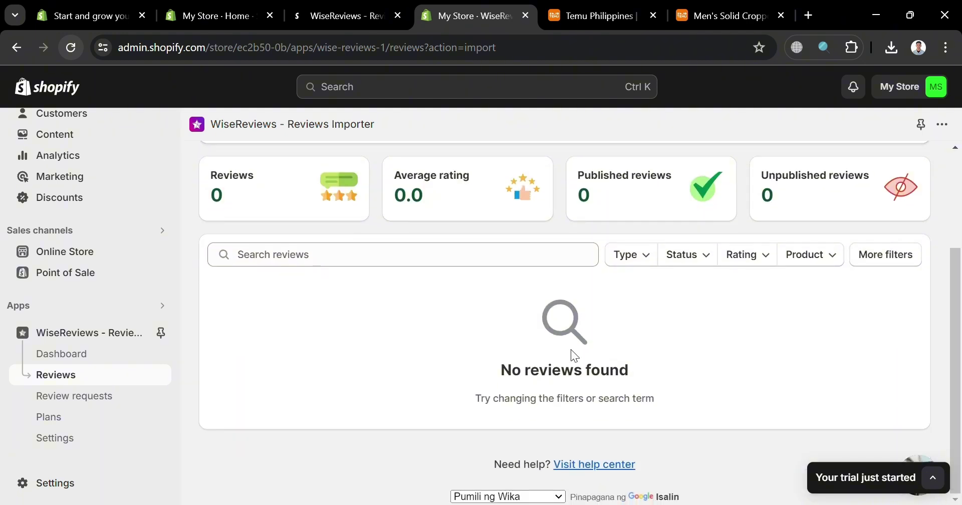
{"action": "scroll", "coordinate": [570, 350], "scroll_direction": "up", "scroll_amount": 4}
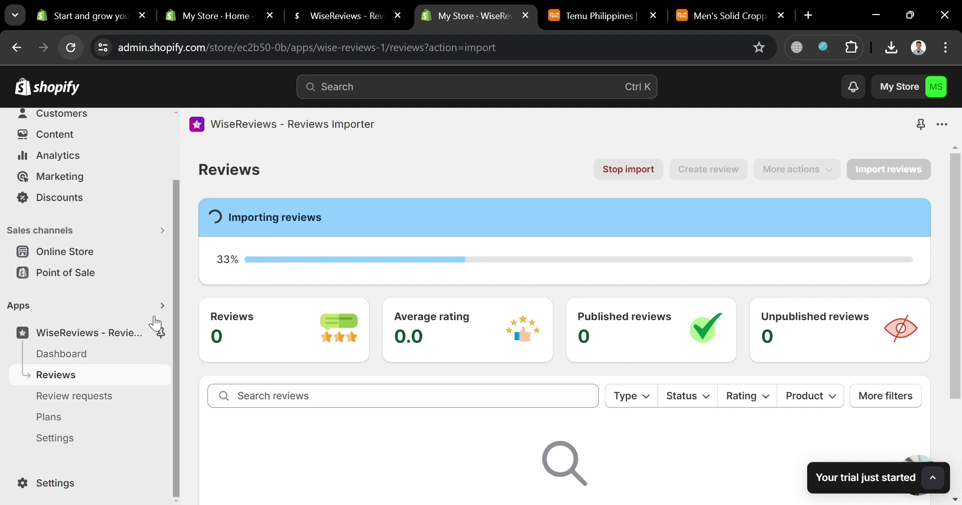
Use the dashboard's widget installer to enable the WiseReviews app embed in the Dawn theme and save the change.
{"action": "left_click", "coordinate": [107, 358]}
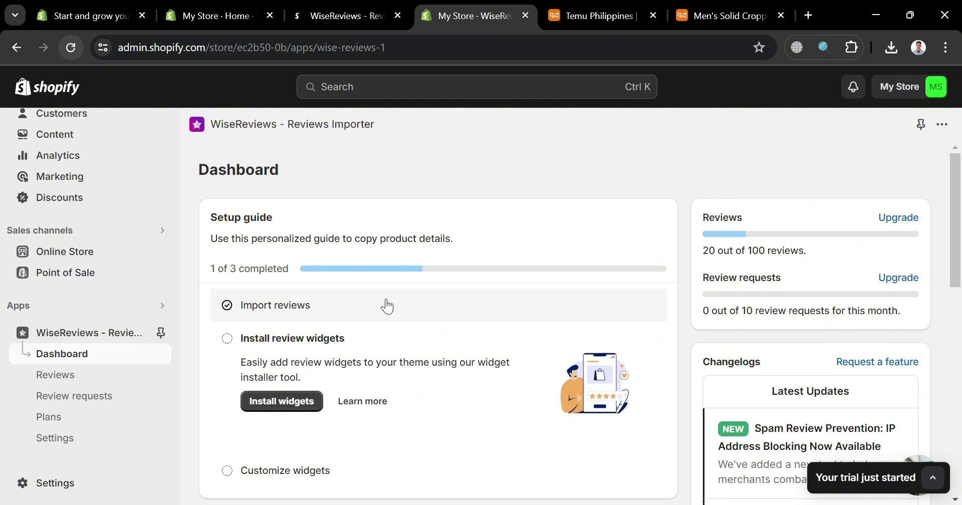
{"action": "left_click", "coordinate": [303, 413]}
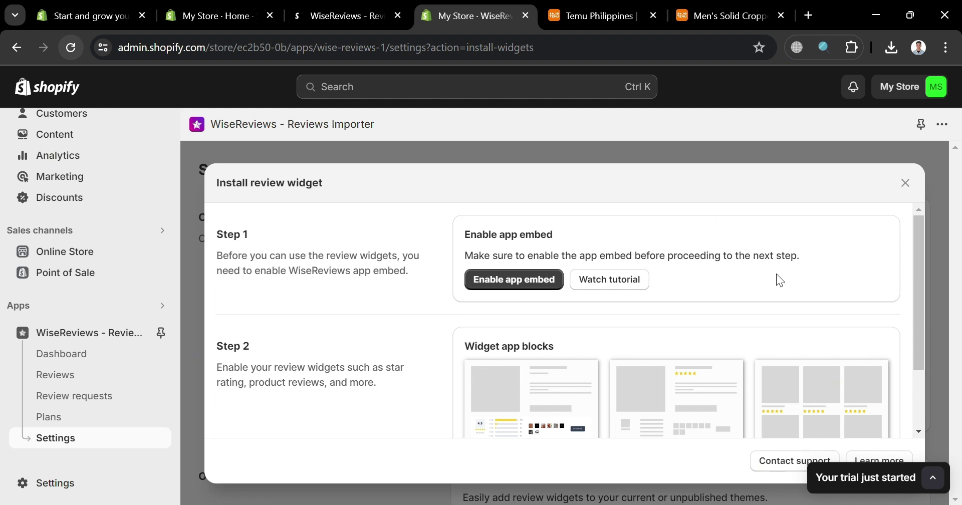
{"action": "scroll", "coordinate": [742, 296], "scroll_direction": "down", "scroll_amount": 2}
{"action": "scroll", "coordinate": [602, 396], "scroll_direction": "up", "scroll_amount": 2}
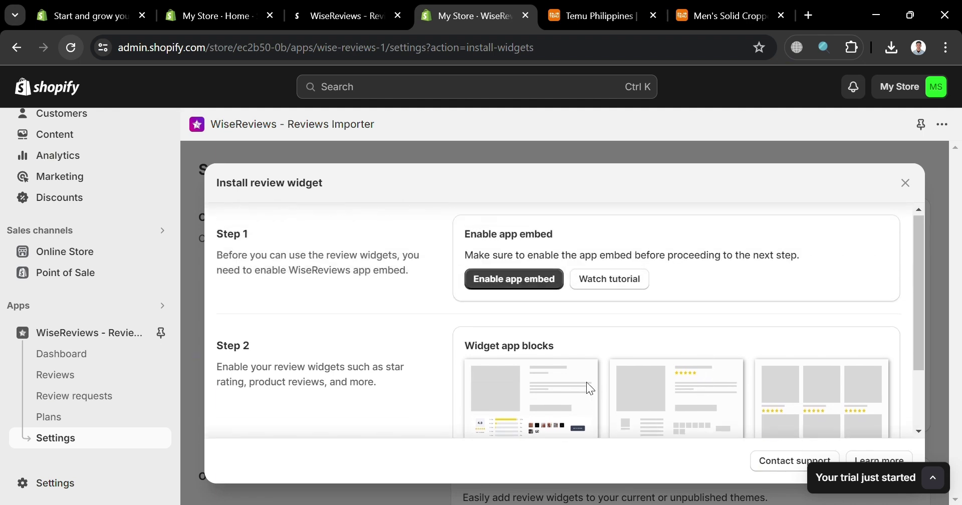
{"action": "left_click", "coordinate": [515, 288]}
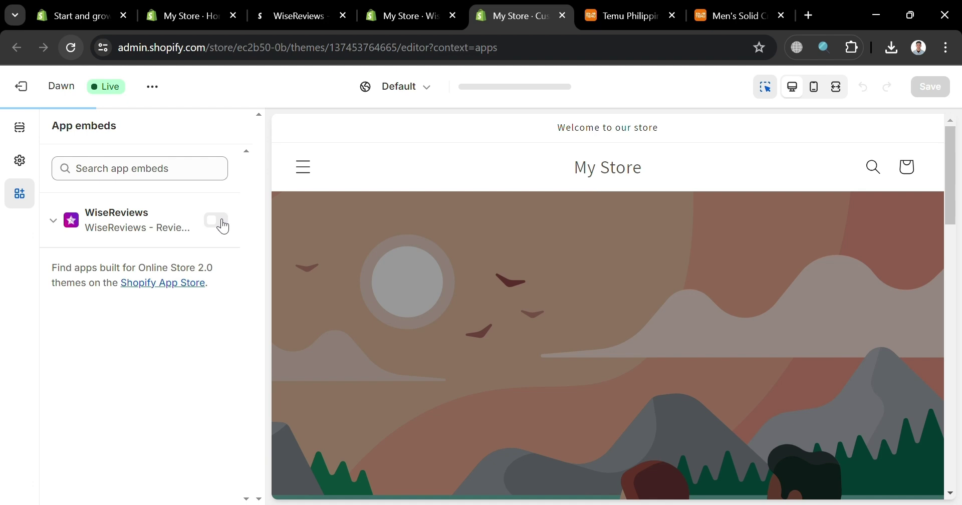
{"action": "left_click", "coordinate": [217, 221]}
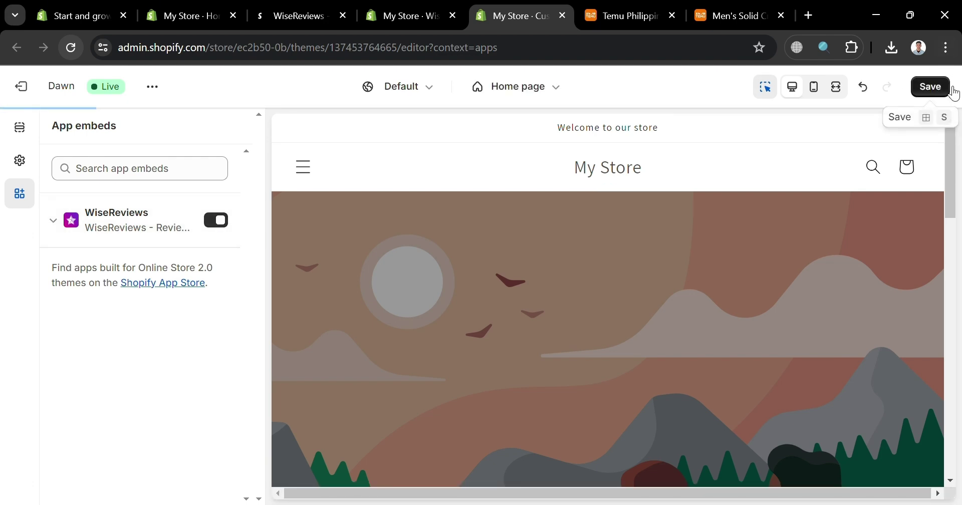
{"action": "left_click", "coordinate": [931, 88]}
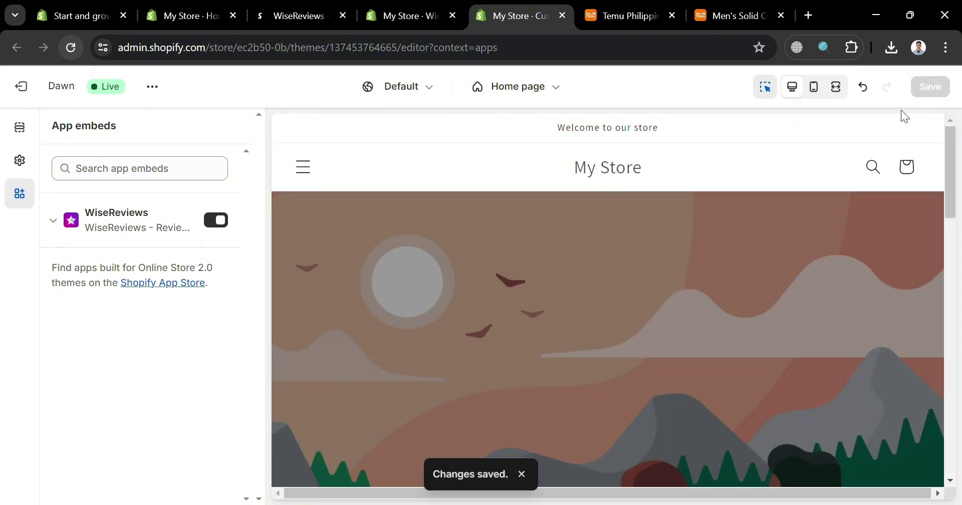
Enable app blocks from the widget installer and add the WiseReviews Featured Reviews section below Related products in the Default product template.
{"action": "left_click", "coordinate": [401, 6]}
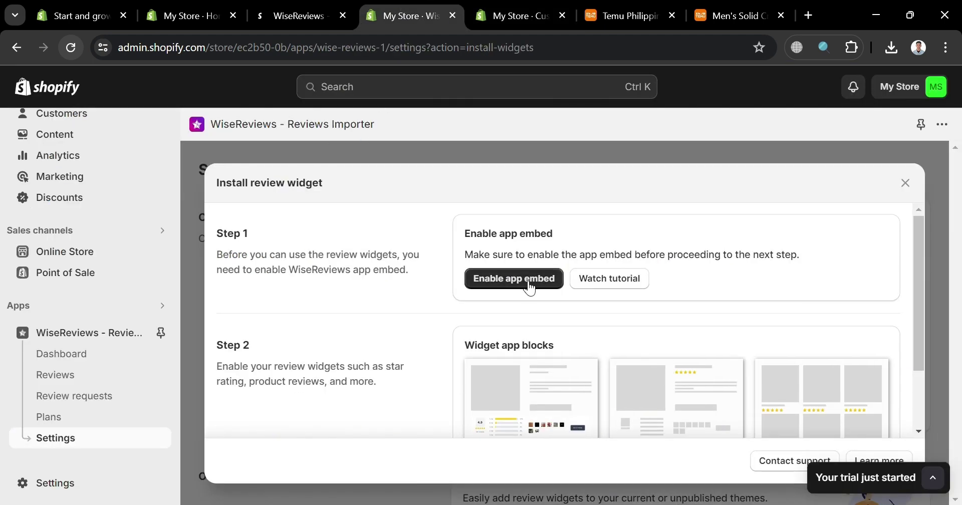
{"action": "scroll", "coordinate": [529, 291], "scroll_direction": "down", "scroll_amount": 2}
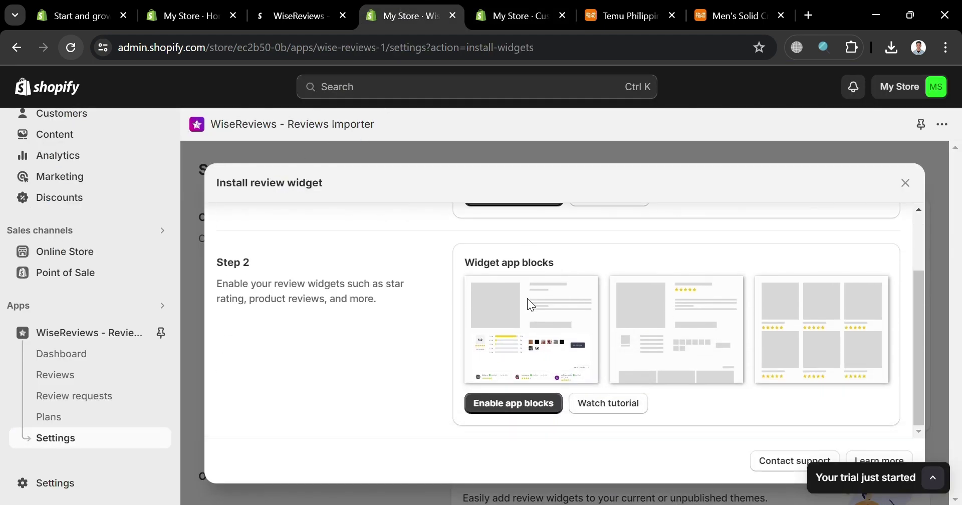
{"action": "left_click", "coordinate": [517, 405]}
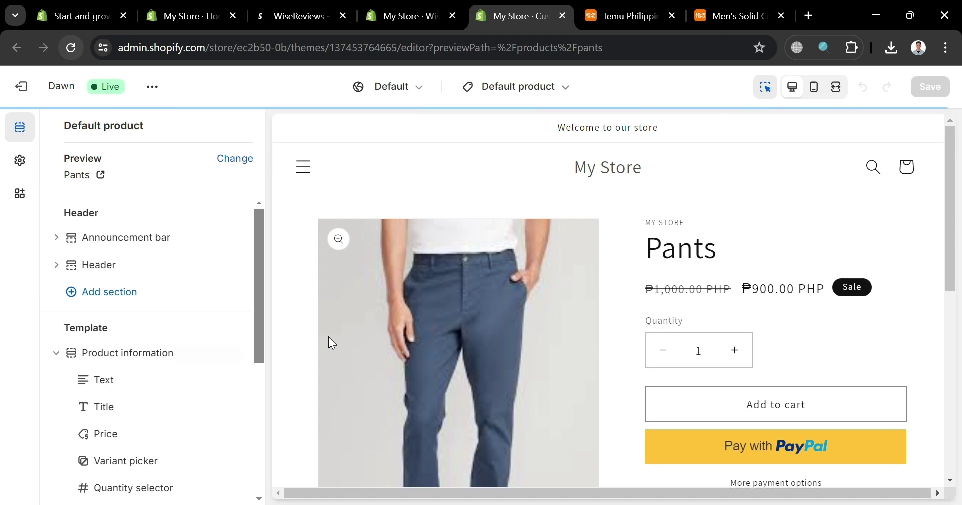
{"action": "scroll", "coordinate": [732, 444], "scroll_direction": "down", "scroll_amount": 6}
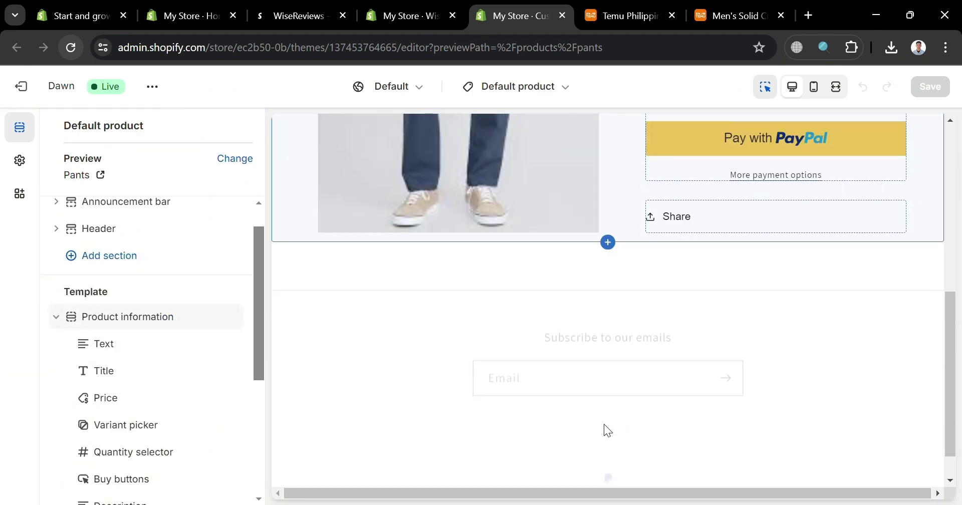
{"action": "scroll", "coordinate": [126, 366], "scroll_direction": "down", "scroll_amount": 5}
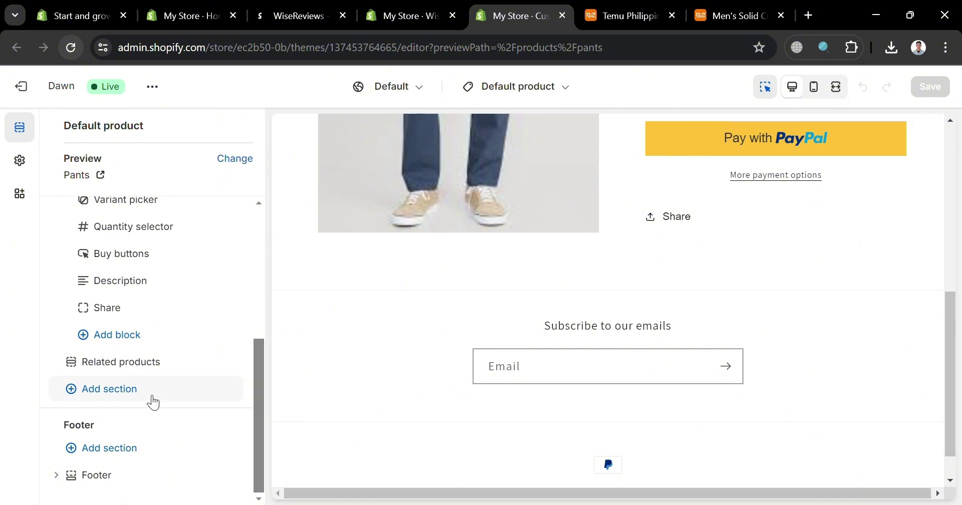
{"action": "left_click", "coordinate": [151, 401]}
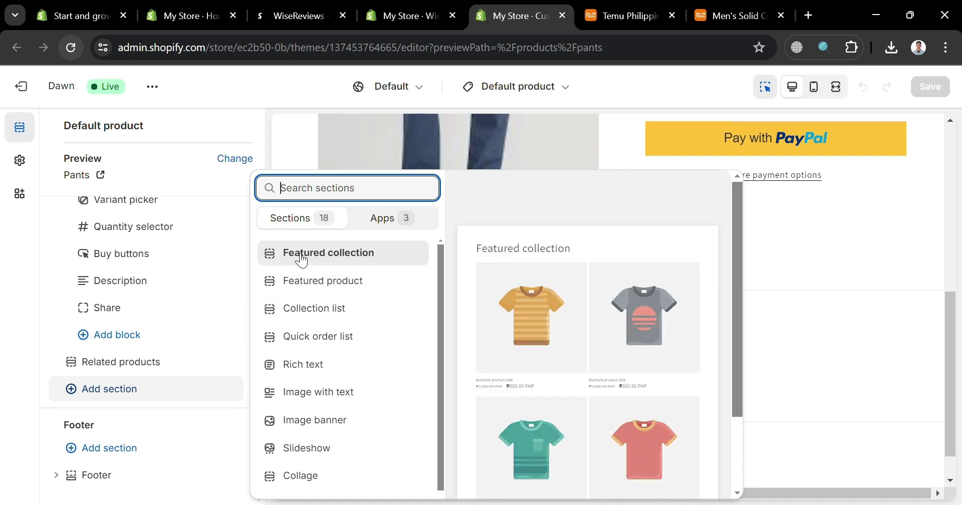
{"action": "left_click", "coordinate": [380, 219]}
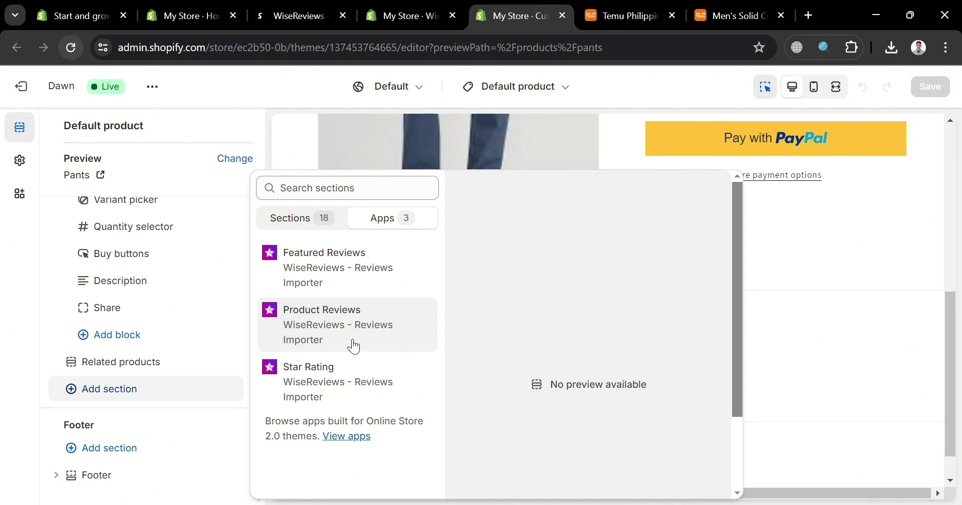
{"action": "left_click", "coordinate": [367, 255]}
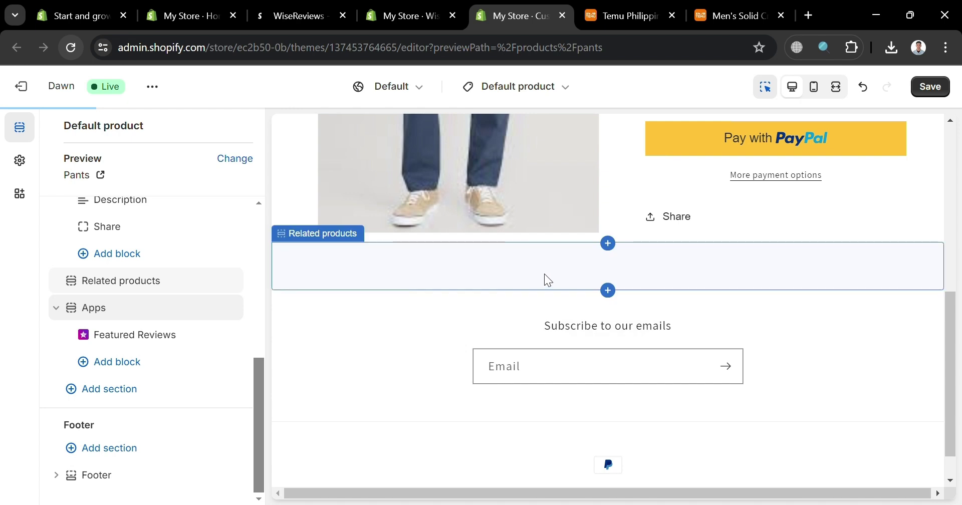
{"action": "left_click", "coordinate": [146, 336]}
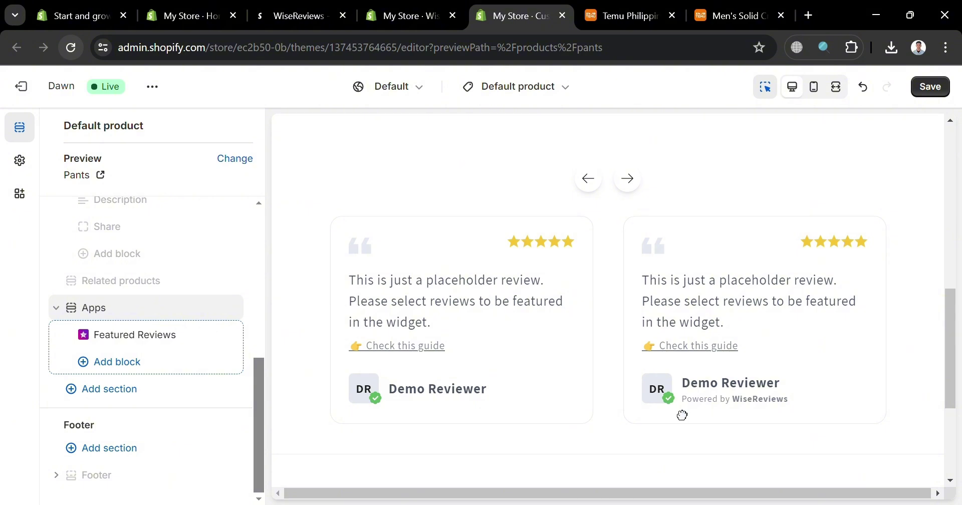
{"action": "left_click", "coordinate": [187, 308]}
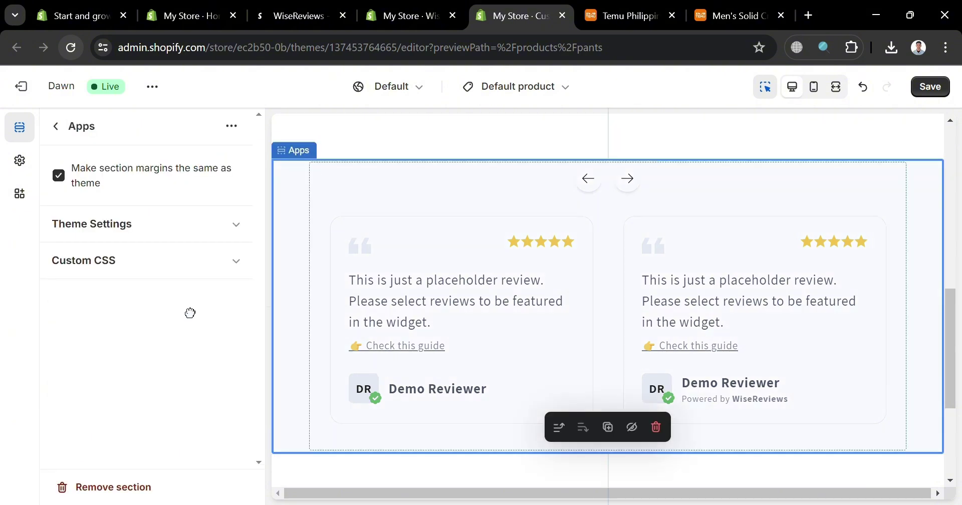
{"action": "left_click", "coordinate": [57, 126]}
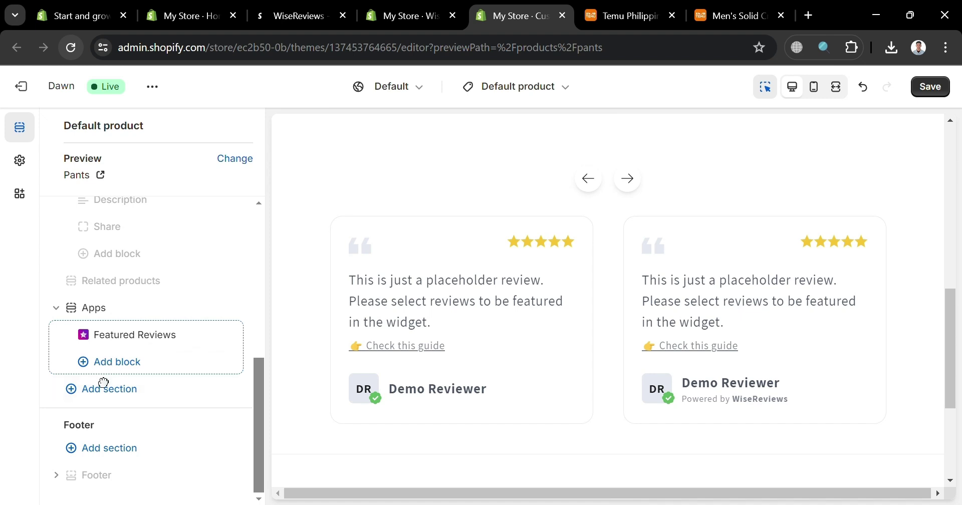
Add the WiseReviews Product Reviews and Star Rating app sections to the Default product template and save the theme.
{"action": "left_click", "coordinate": [108, 394]}
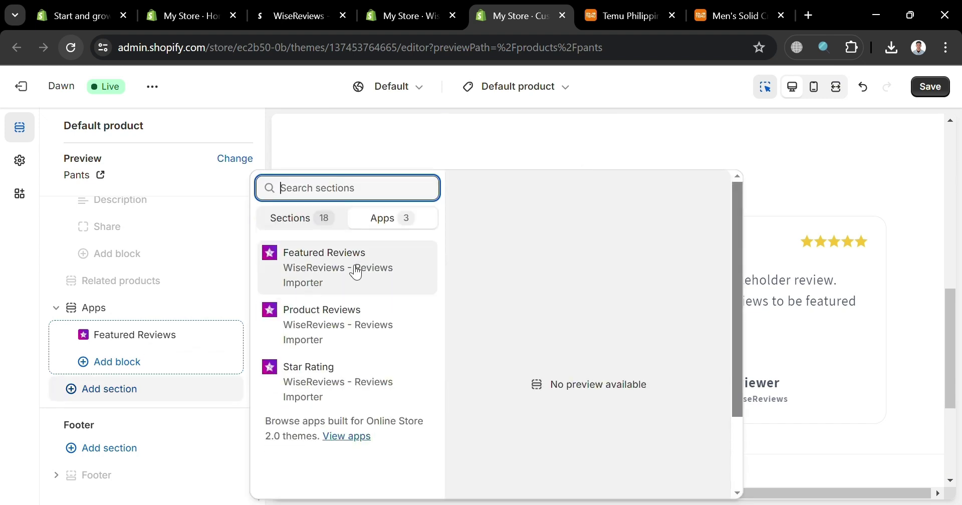
{"action": "left_click", "coordinate": [378, 326]}
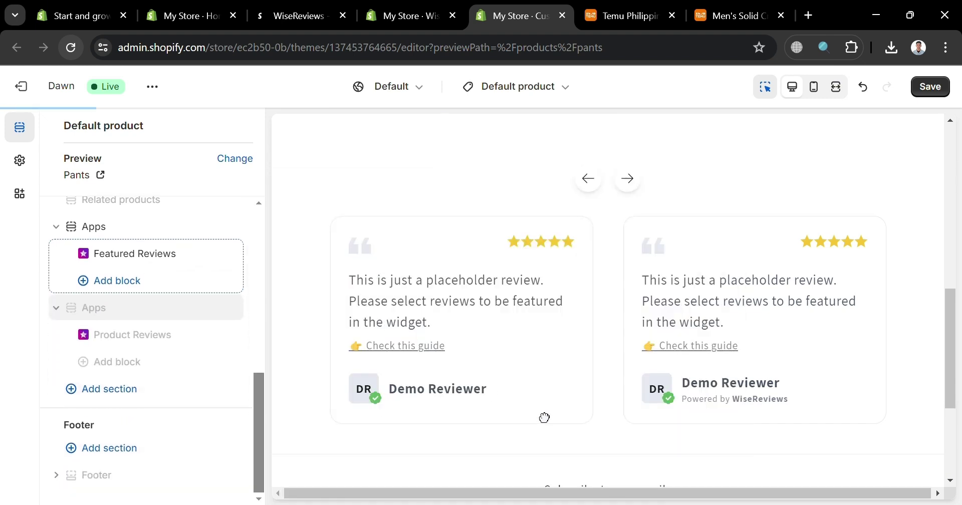
{"action": "left_click", "coordinate": [181, 340]}
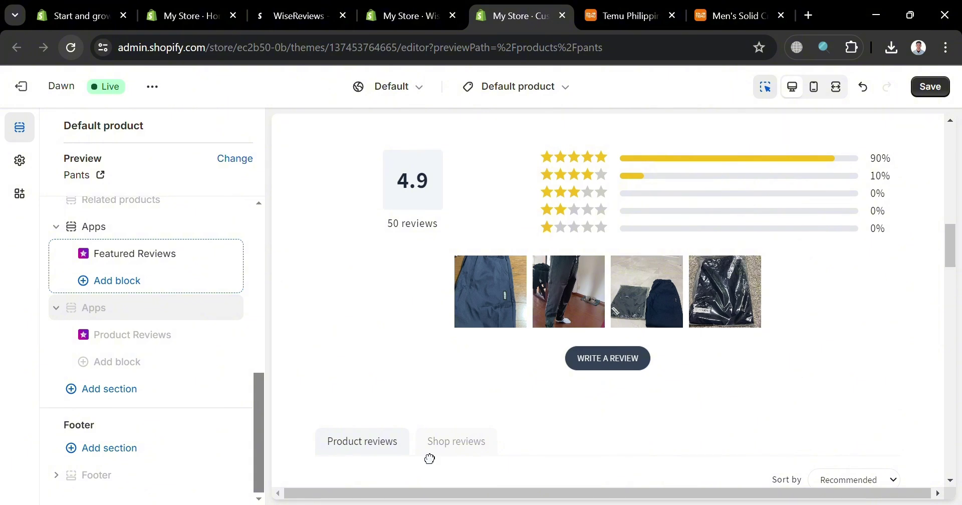
{"action": "left_click", "coordinate": [458, 454]}
{"action": "left_click", "coordinate": [344, 394]}
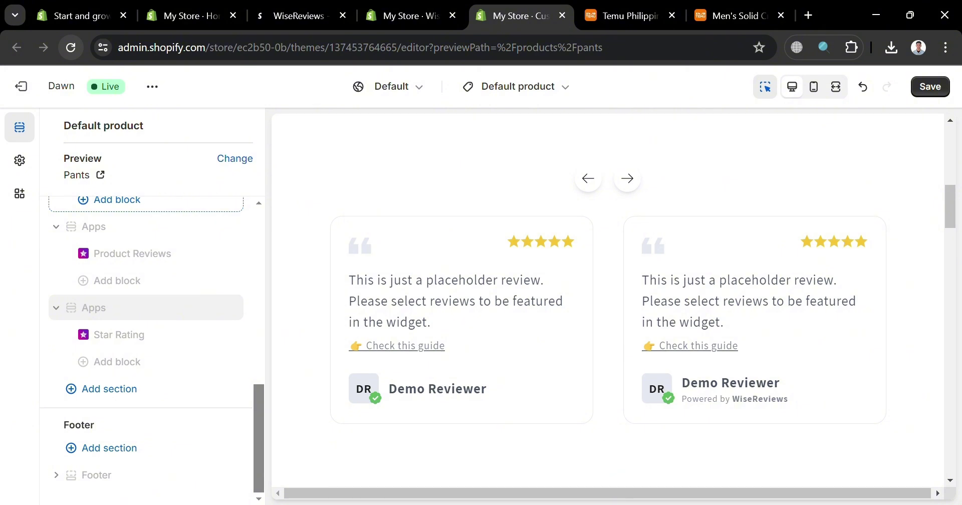
{"action": "left_click", "coordinate": [931, 94]}
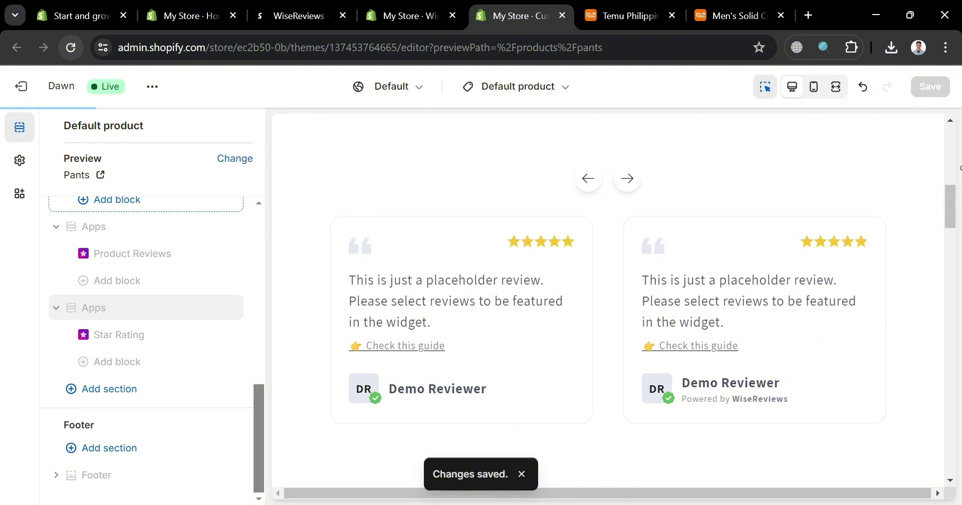
Close the WiseReviews widget installer and look through the imported reviews and their summary on the Reviews page.
{"action": "left_click", "coordinate": [431, 11]}
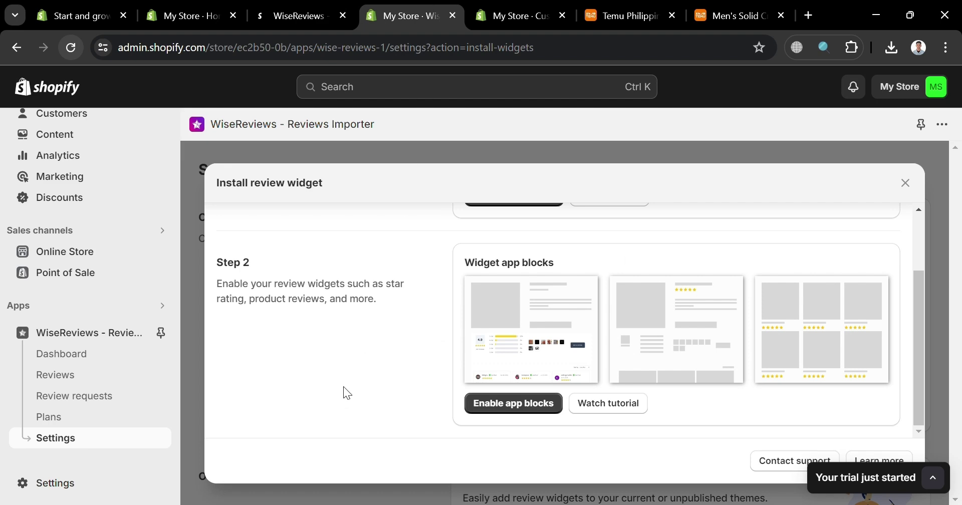
{"action": "left_click", "coordinate": [905, 183]}
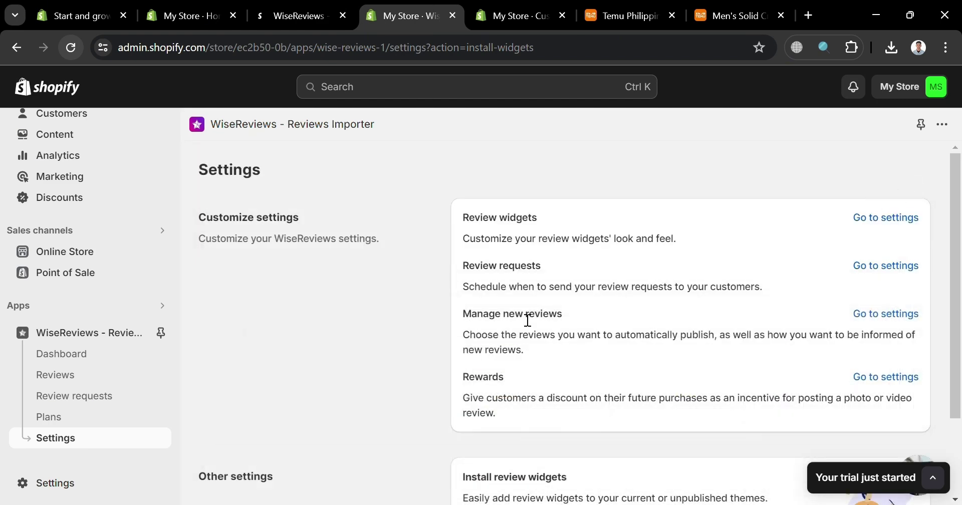
{"action": "scroll", "coordinate": [288, 420], "scroll_direction": "down", "scroll_amount": 2}
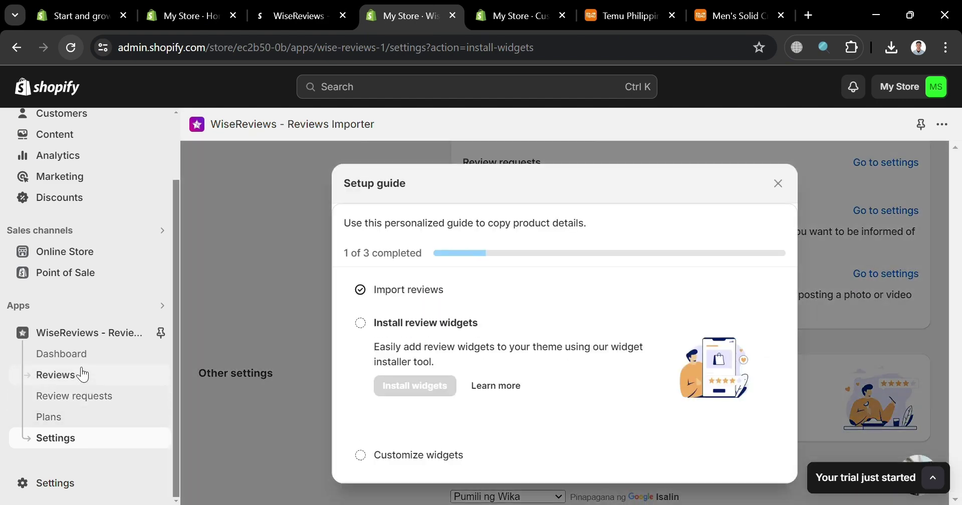
{"action": "left_click", "coordinate": [80, 382]}
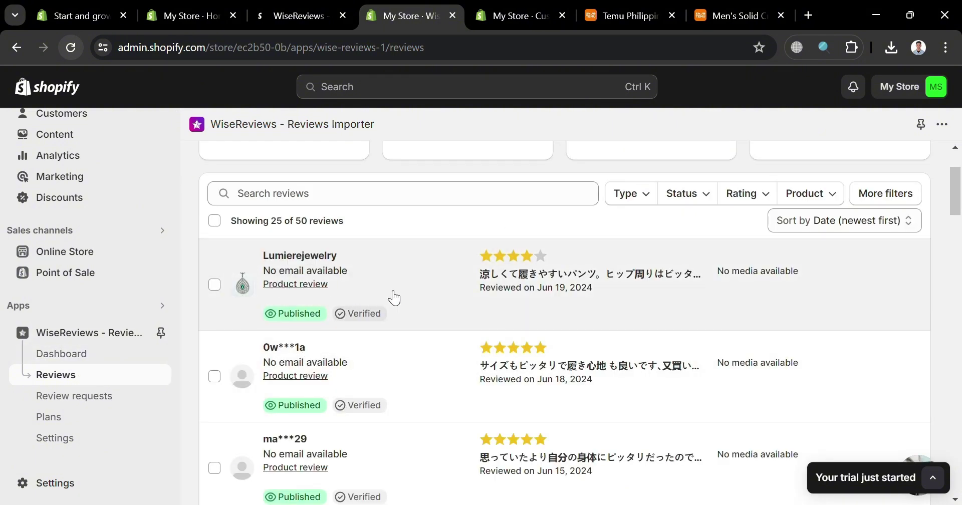
{"action": "scroll", "coordinate": [426, 350], "scroll_direction": "up", "scroll_amount": 2}
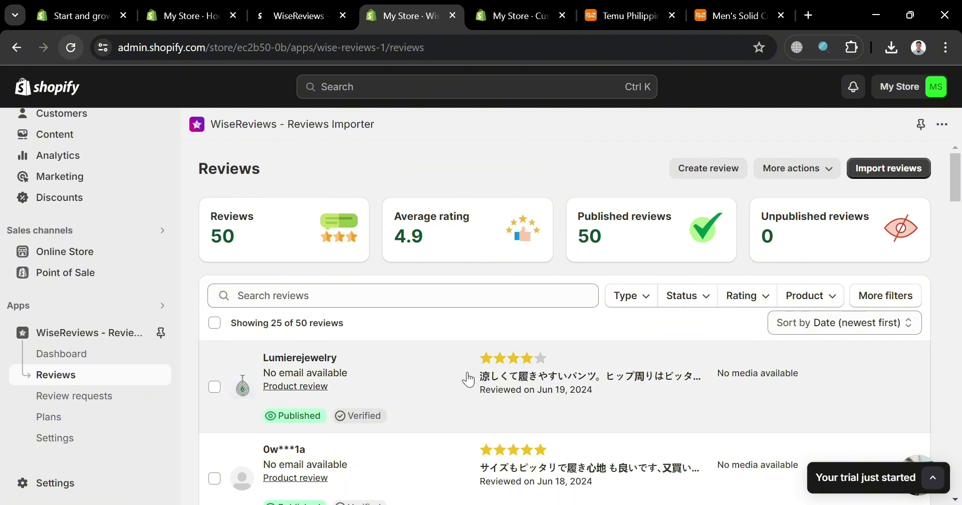
{"action": "scroll", "coordinate": [464, 378], "scroll_direction": "down", "scroll_amount": 5}
Look at the source pants listing's reviews on Temu and the WiseReviews sections in the theme editor's Default product template.
{"action": "key", "text": "ctrl+Tab"}
{"action": "key", "text": "ctrl+Tab"}
{"action": "key", "text": "ctrl+Tab"}
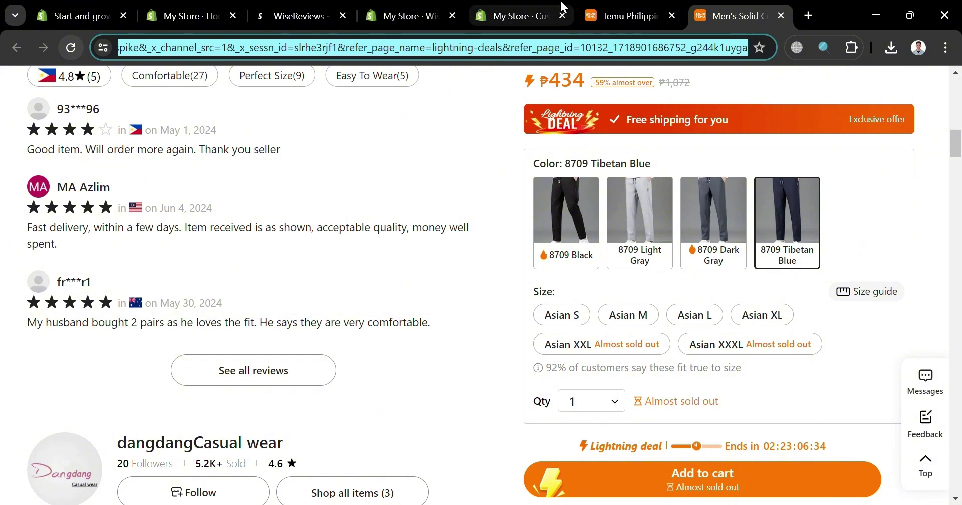
{"action": "left_click", "coordinate": [527, 5]}
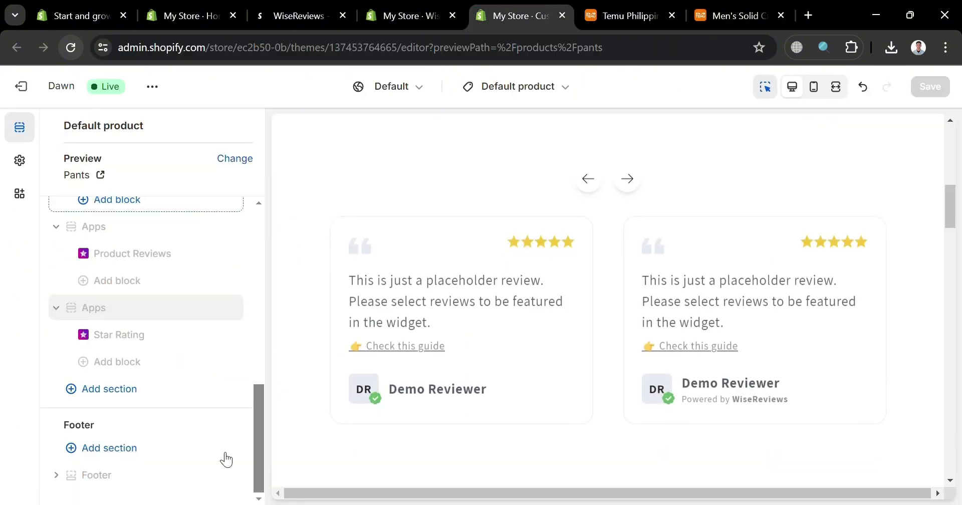
Return to the WiseReviews Reviews page and examine the imported reviews further down the list.
{"action": "left_click", "coordinate": [417, 6]}
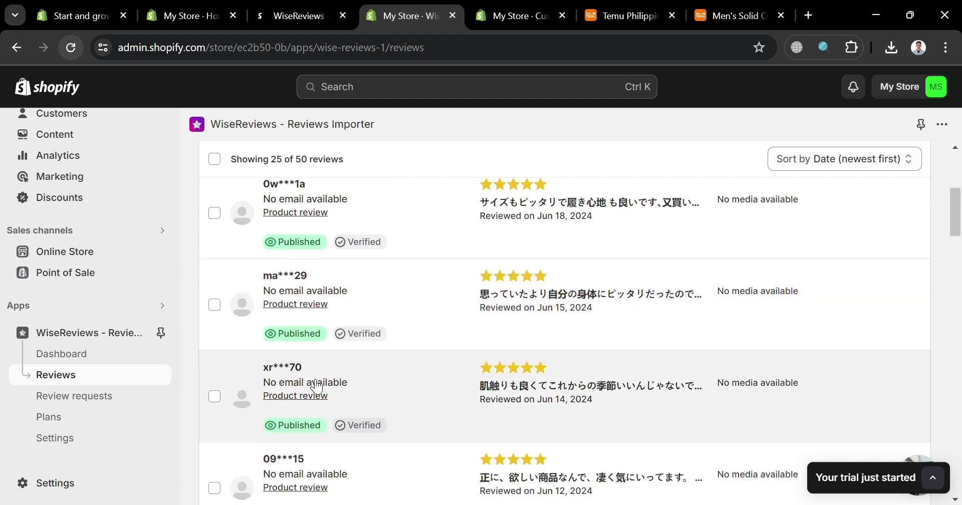
{"action": "scroll", "coordinate": [377, 455], "scroll_direction": "down", "scroll_amount": 5}
{"action": "scroll", "coordinate": [377, 455], "scroll_direction": "down", "scroll_amount": 15}
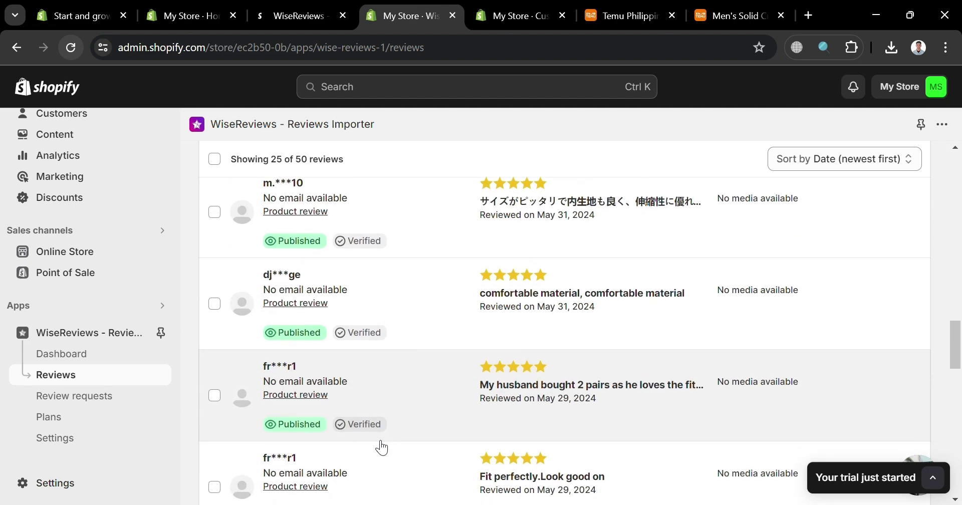
{"action": "scroll", "coordinate": [382, 447], "scroll_direction": "down", "scroll_amount": 3}
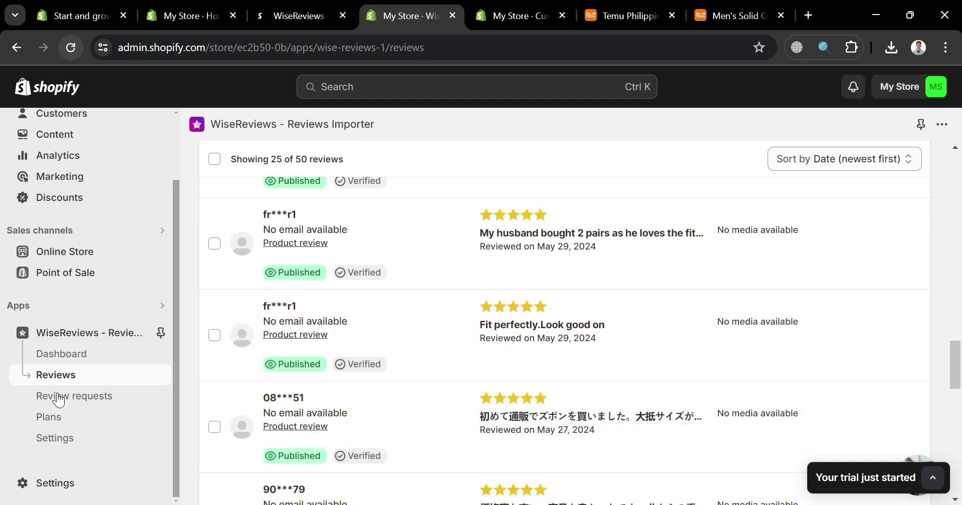
View the WiseReviews review requests and compare the features and prices of the Free, Standard and Plus plans.
{"action": "left_click", "coordinate": [49, 404]}
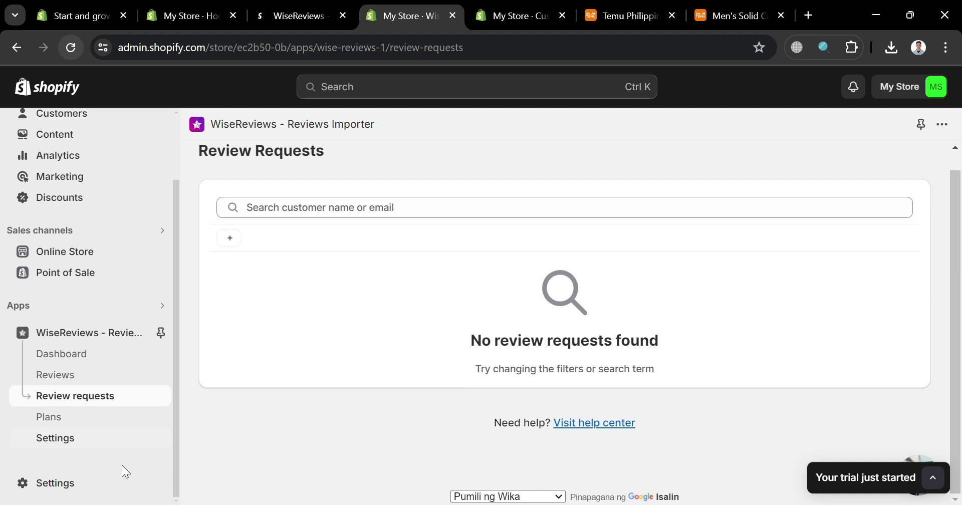
{"action": "left_click", "coordinate": [86, 424]}
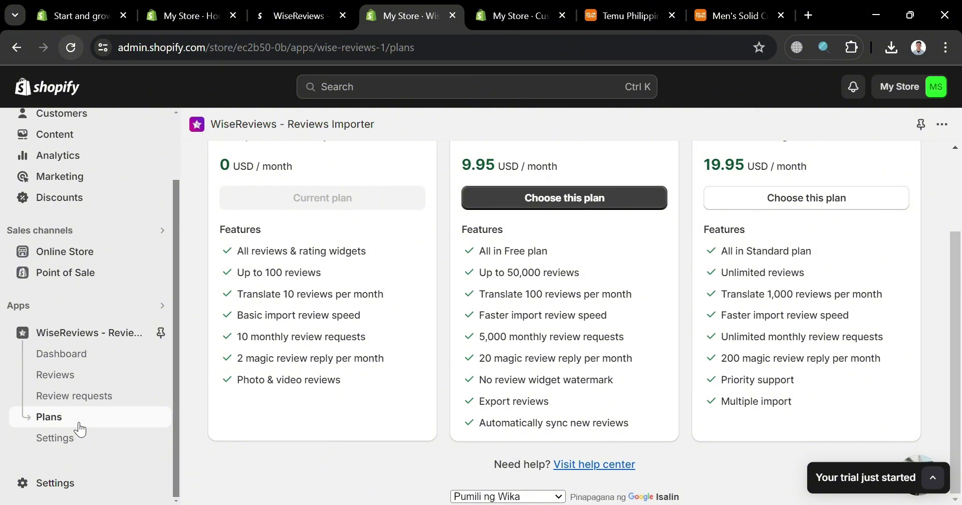
{"action": "scroll", "coordinate": [627, 350], "scroll_direction": "up", "scroll_amount": 2}
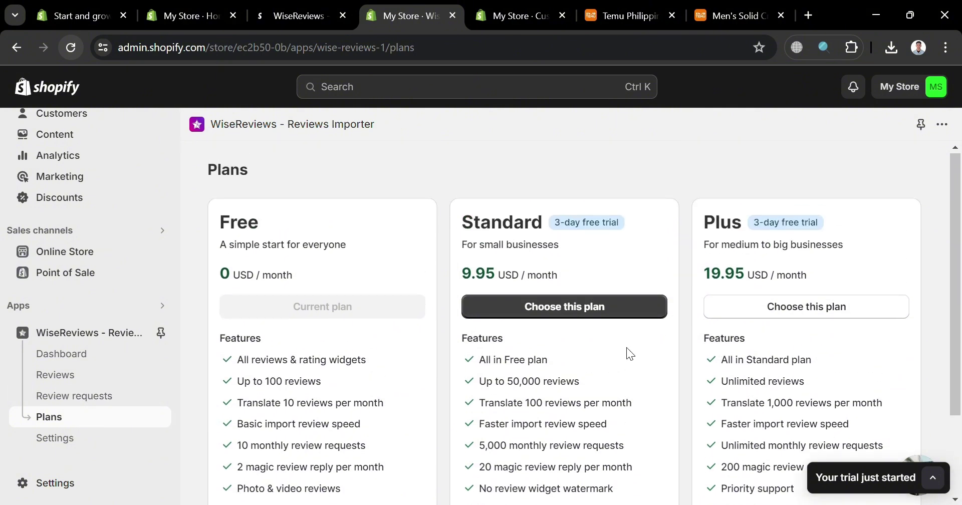